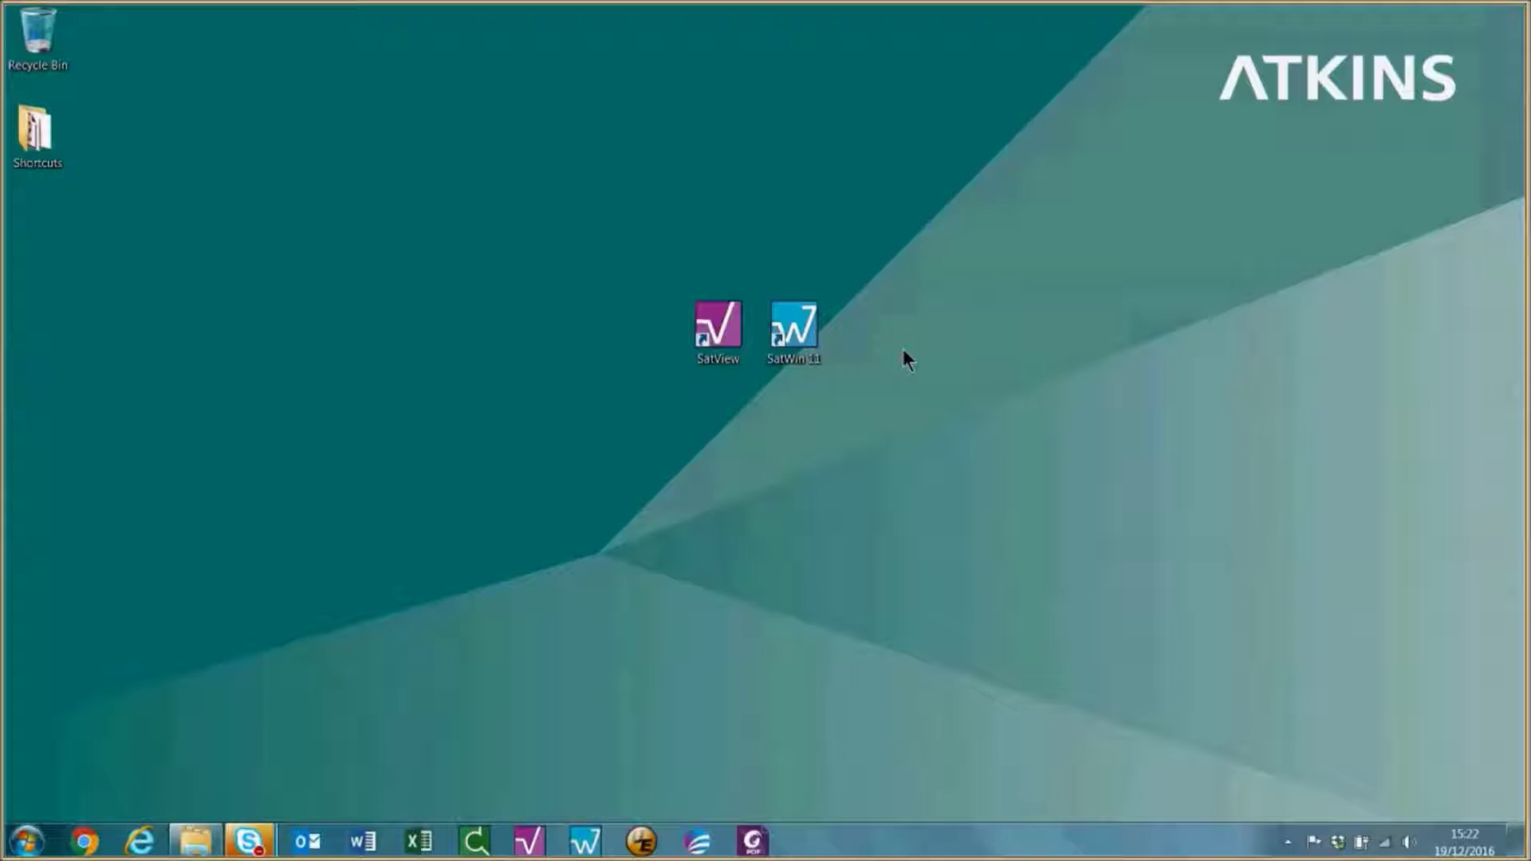
- Restore the last SatWin 11 session and run UFS2UFV on Epsom98net.UFS to create its expanded UFV network for SatView
click(779, 338)
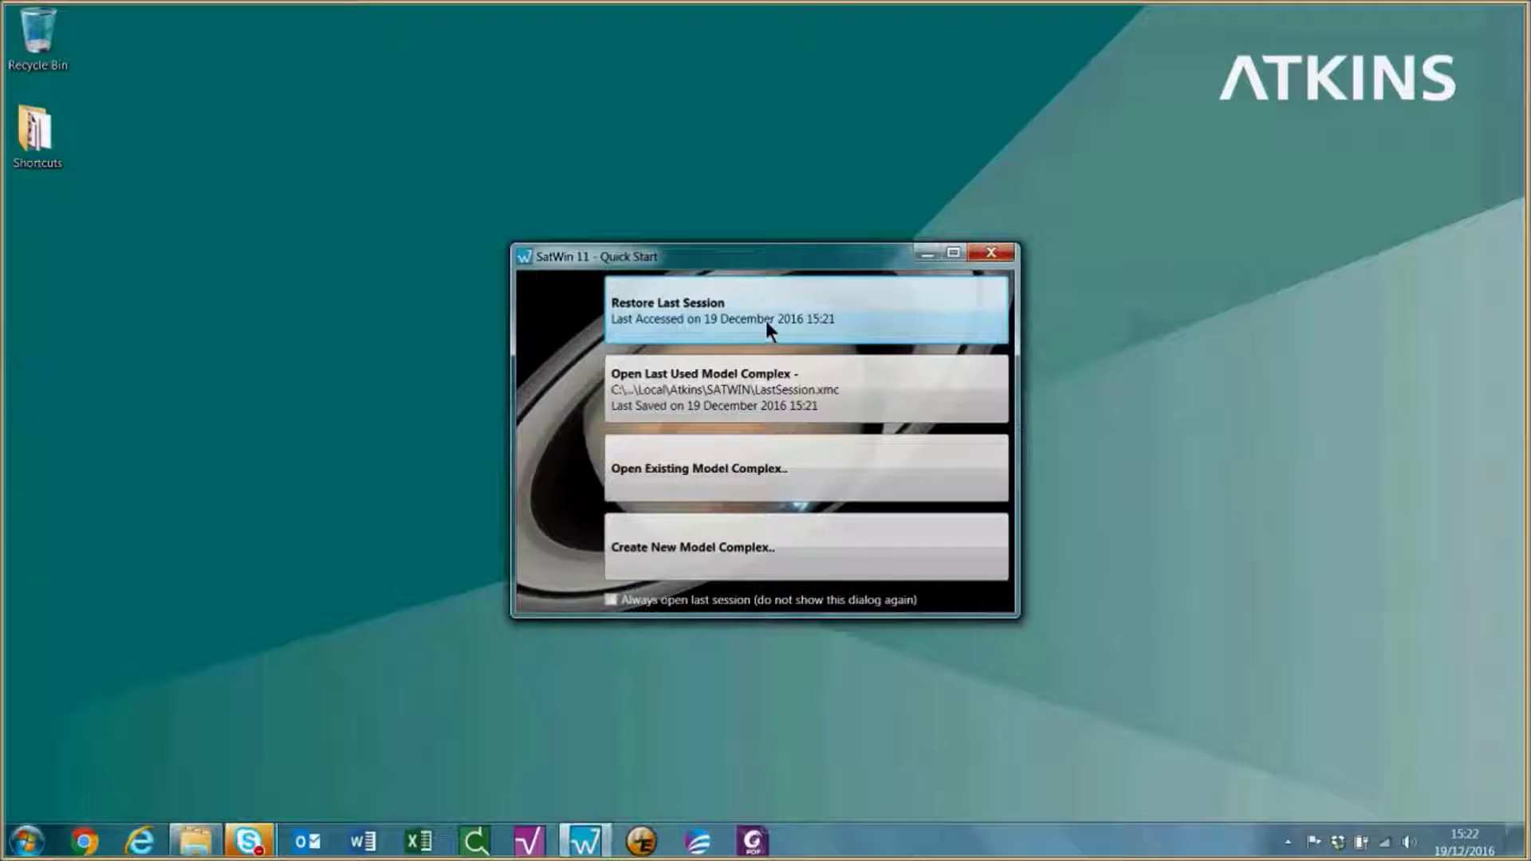
click(766, 322)
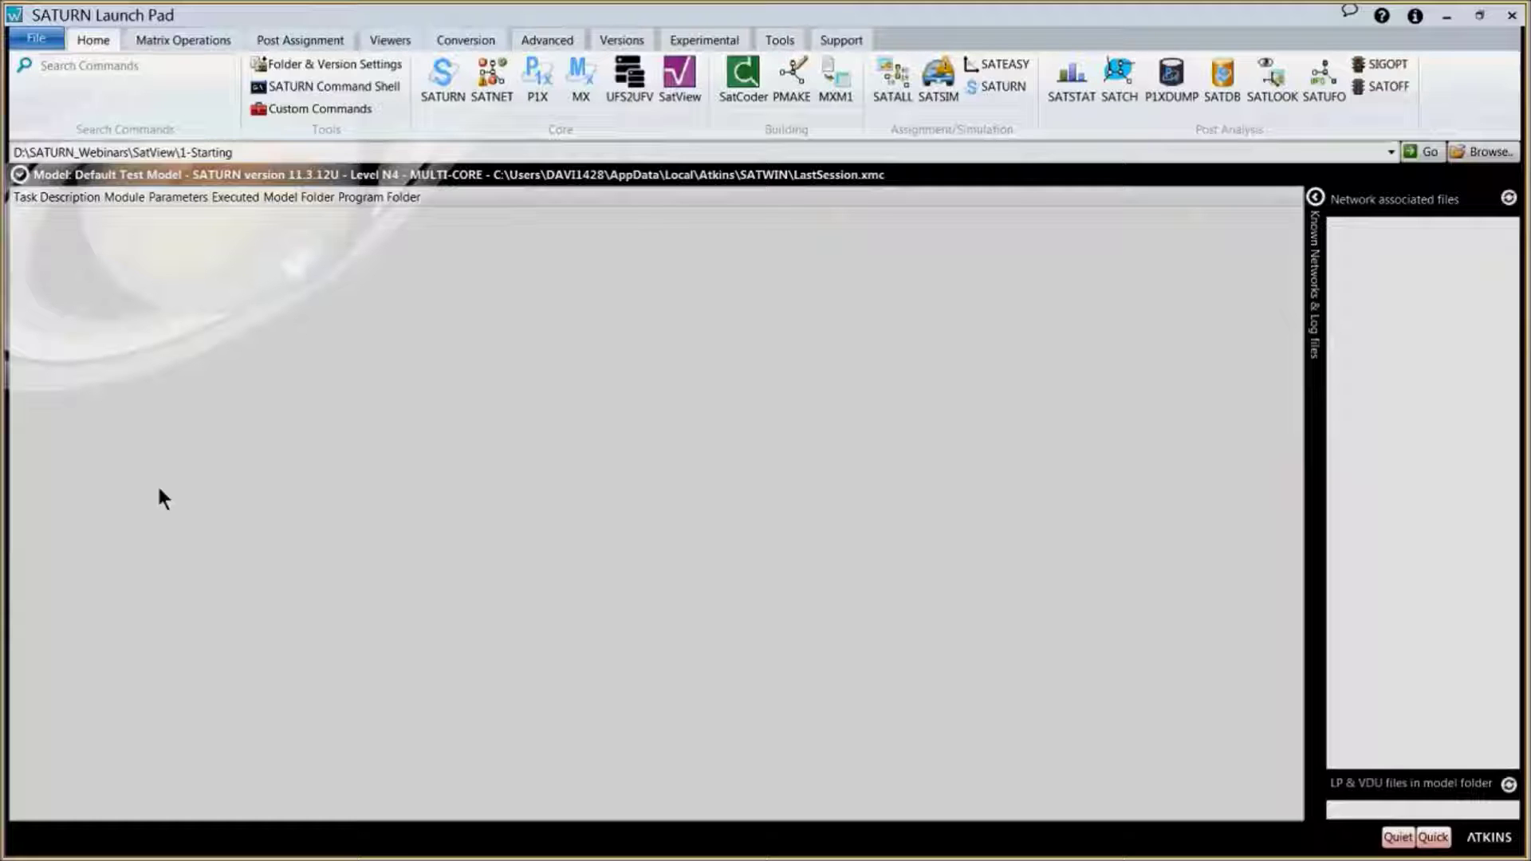
click(634, 83)
click(466, 388)
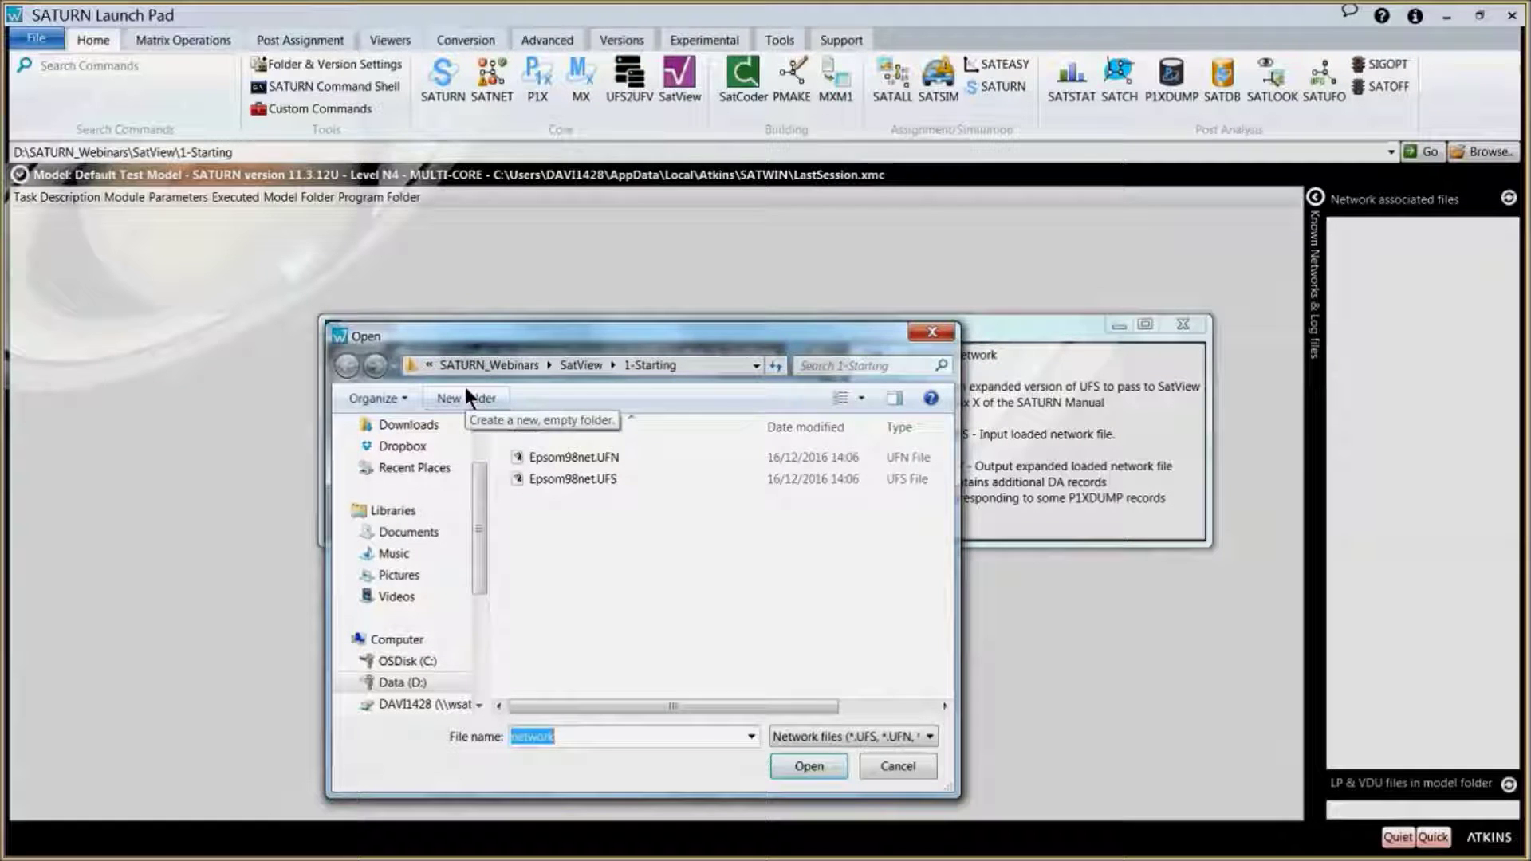
double_click(619, 480)
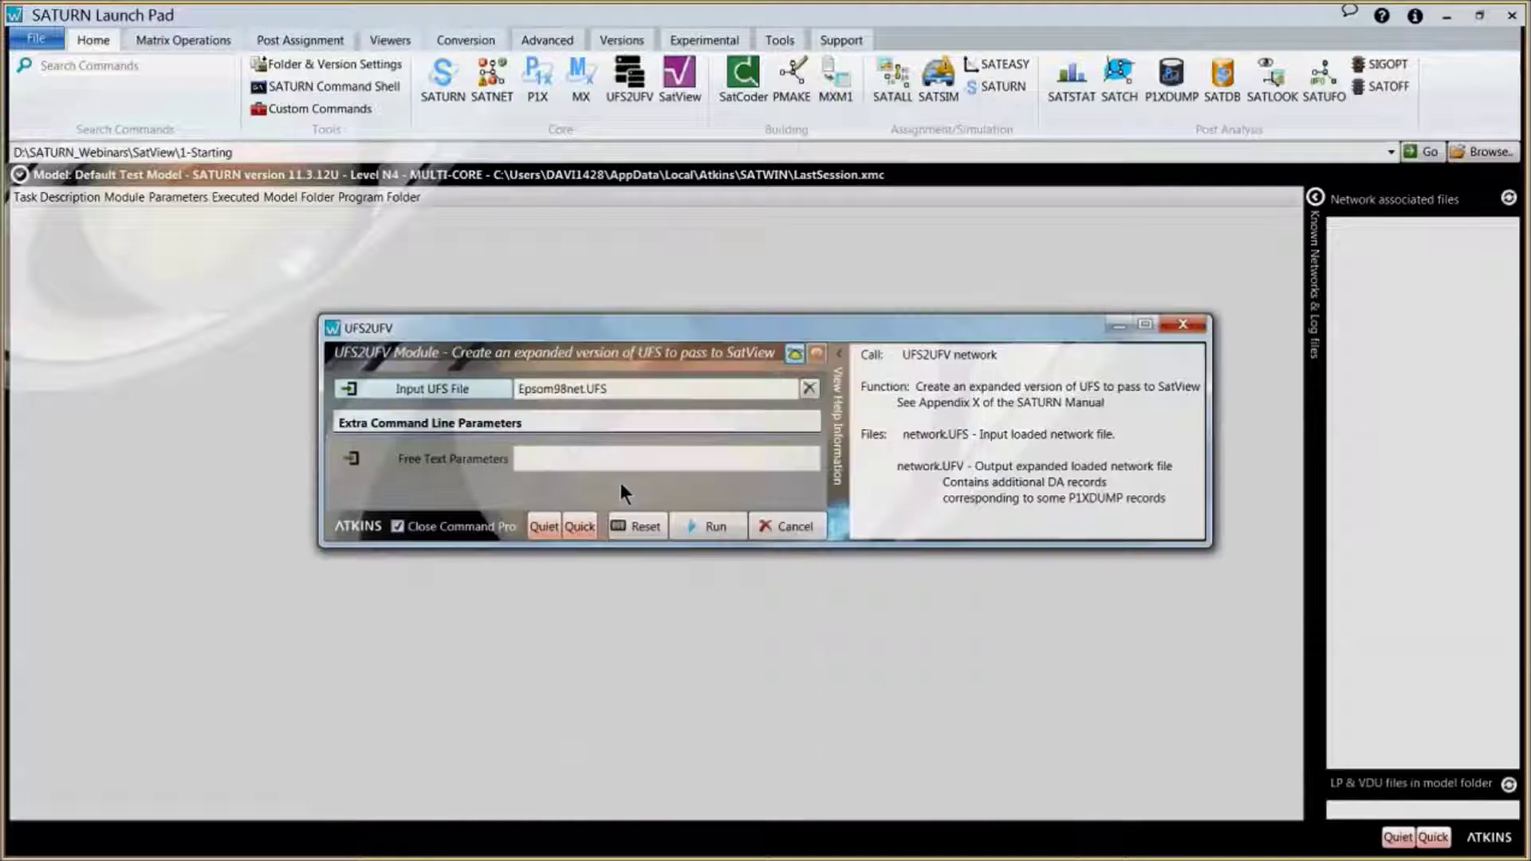
click(712, 527)
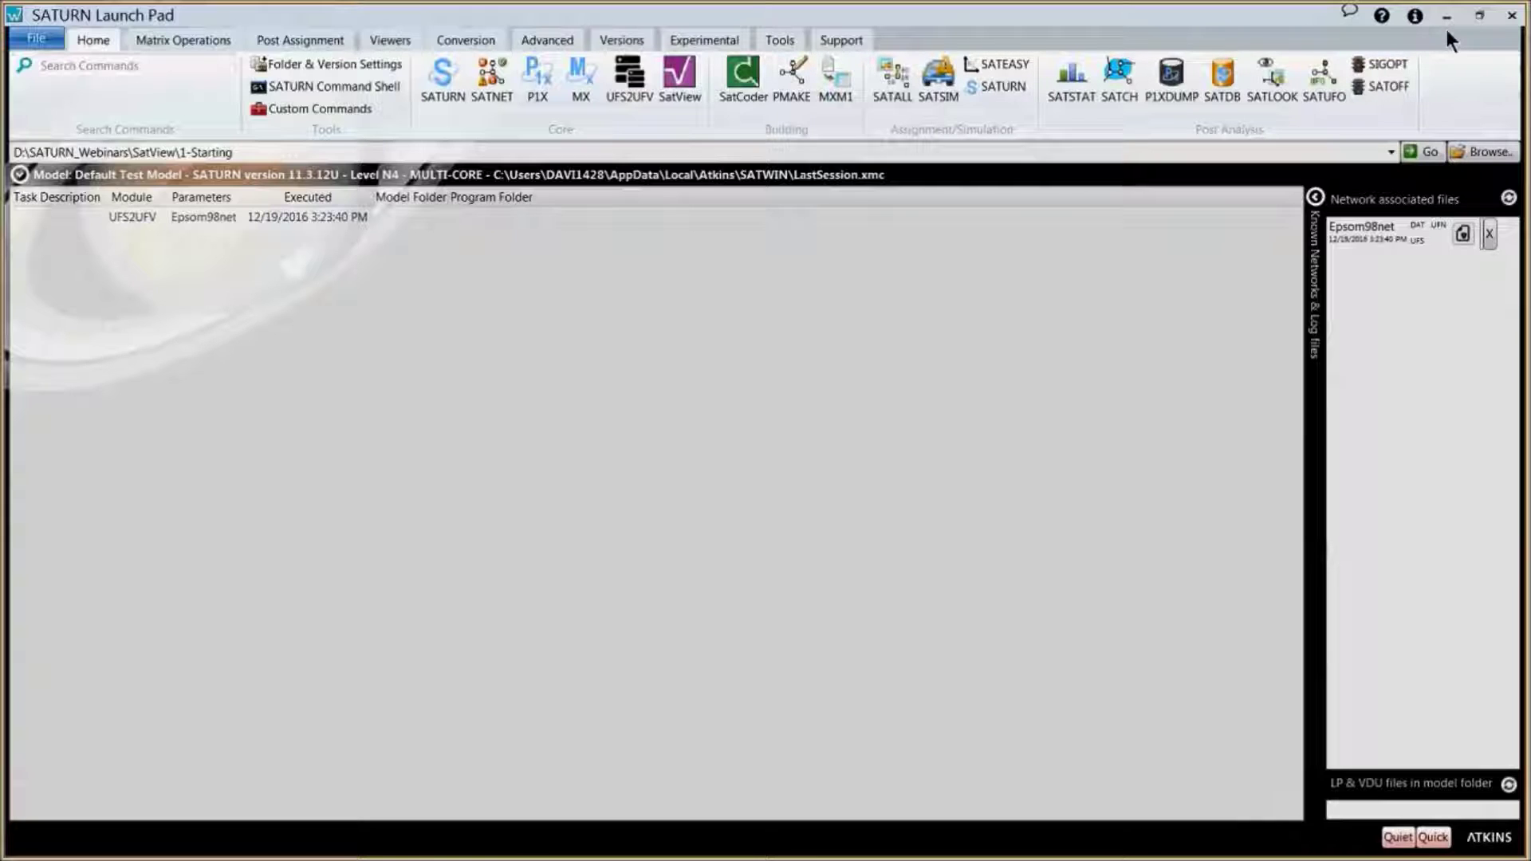
- Search the SATURN manual for epsg and highlight the IEPSG, IXSHFT, IYSHFT and XYFACT parameters in section 6.8 on node and zone co-ordinates
click(841, 41)
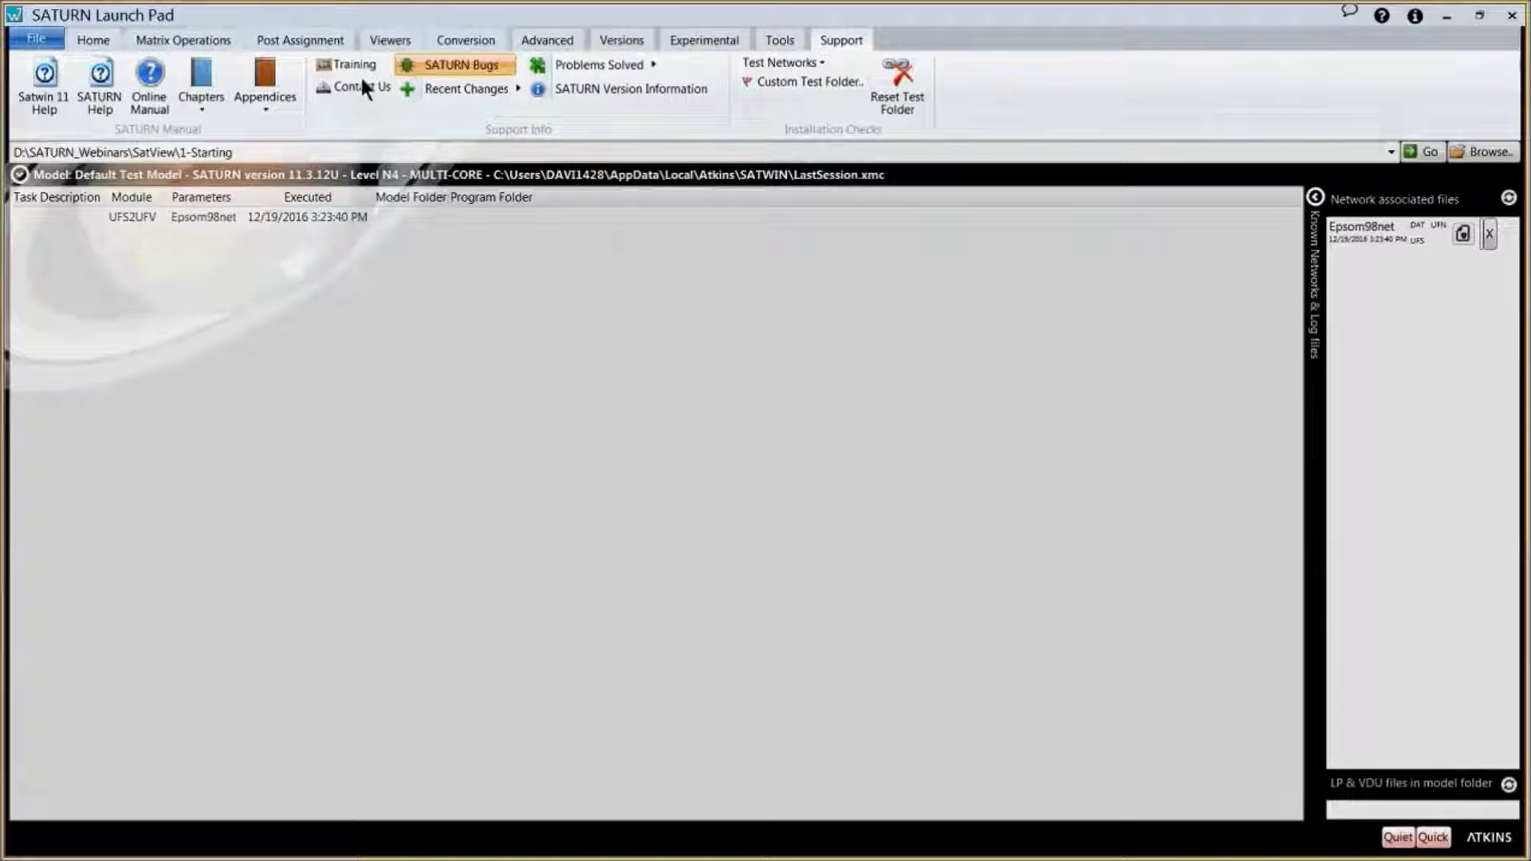
click(84, 88)
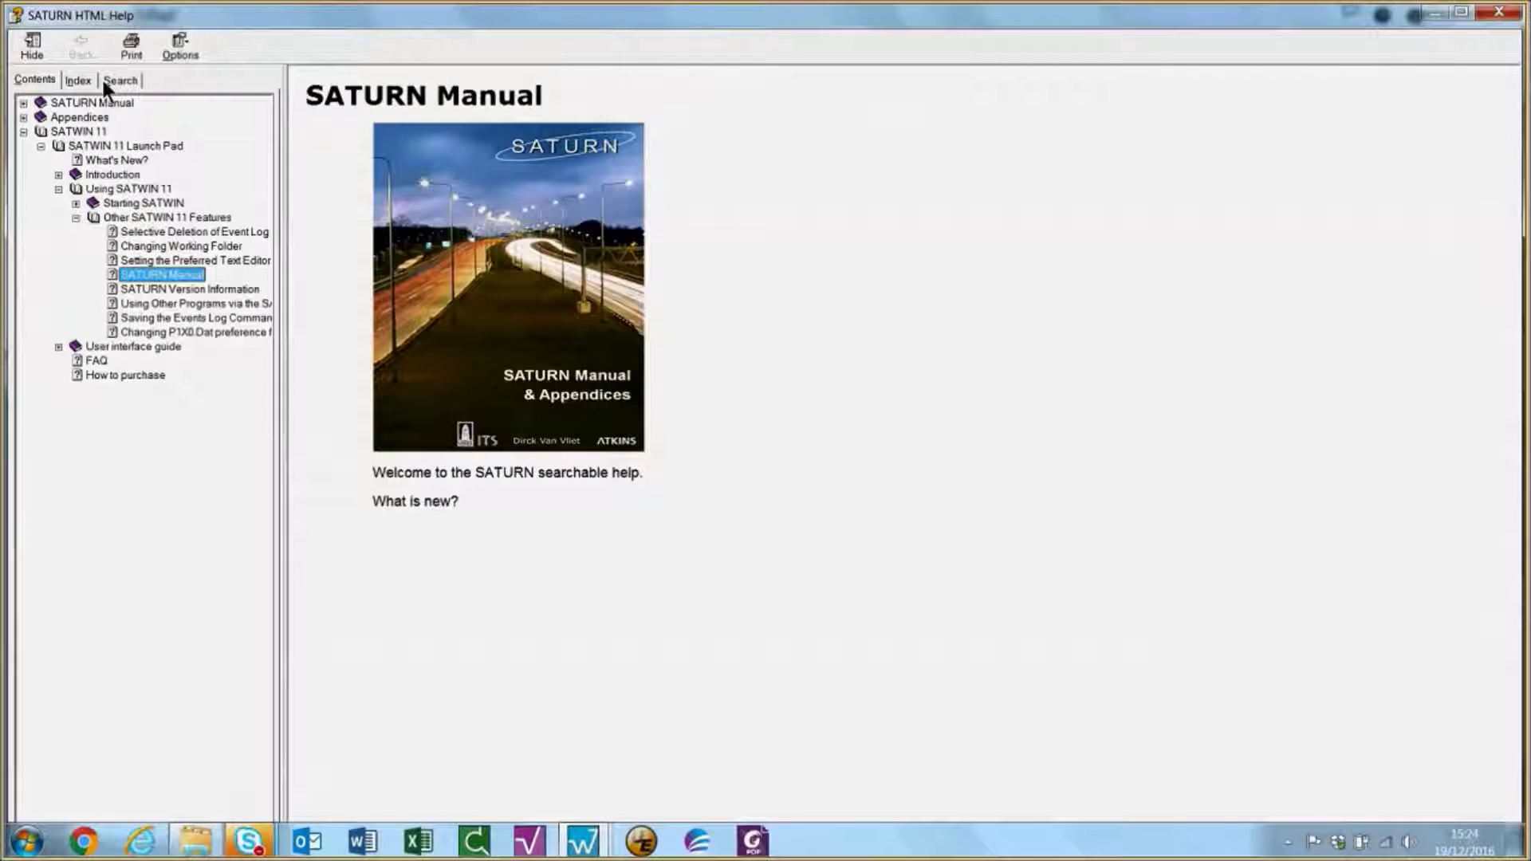
click(110, 80)
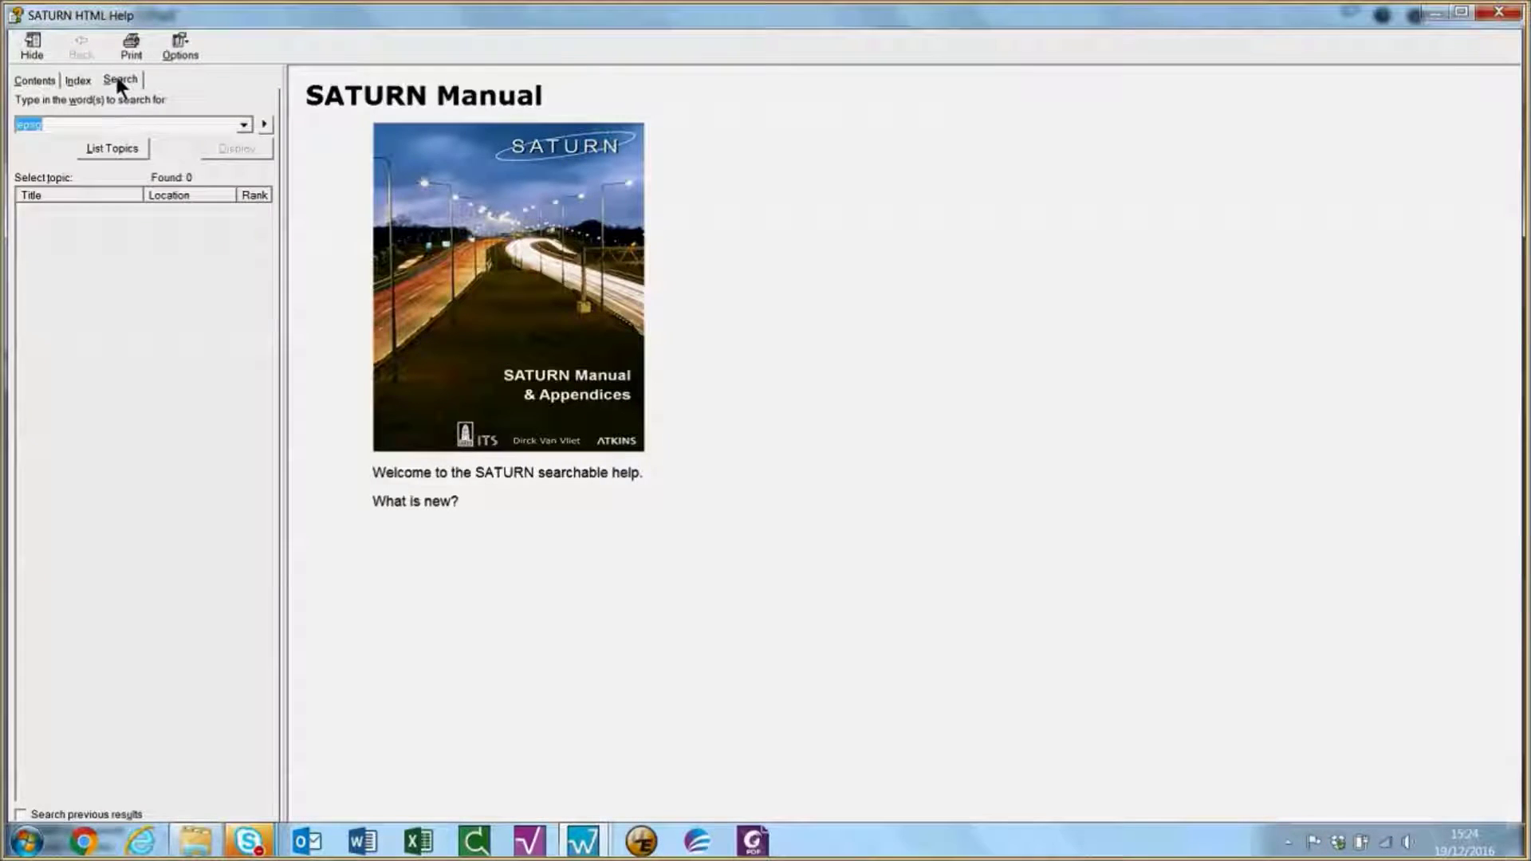
click(119, 149)
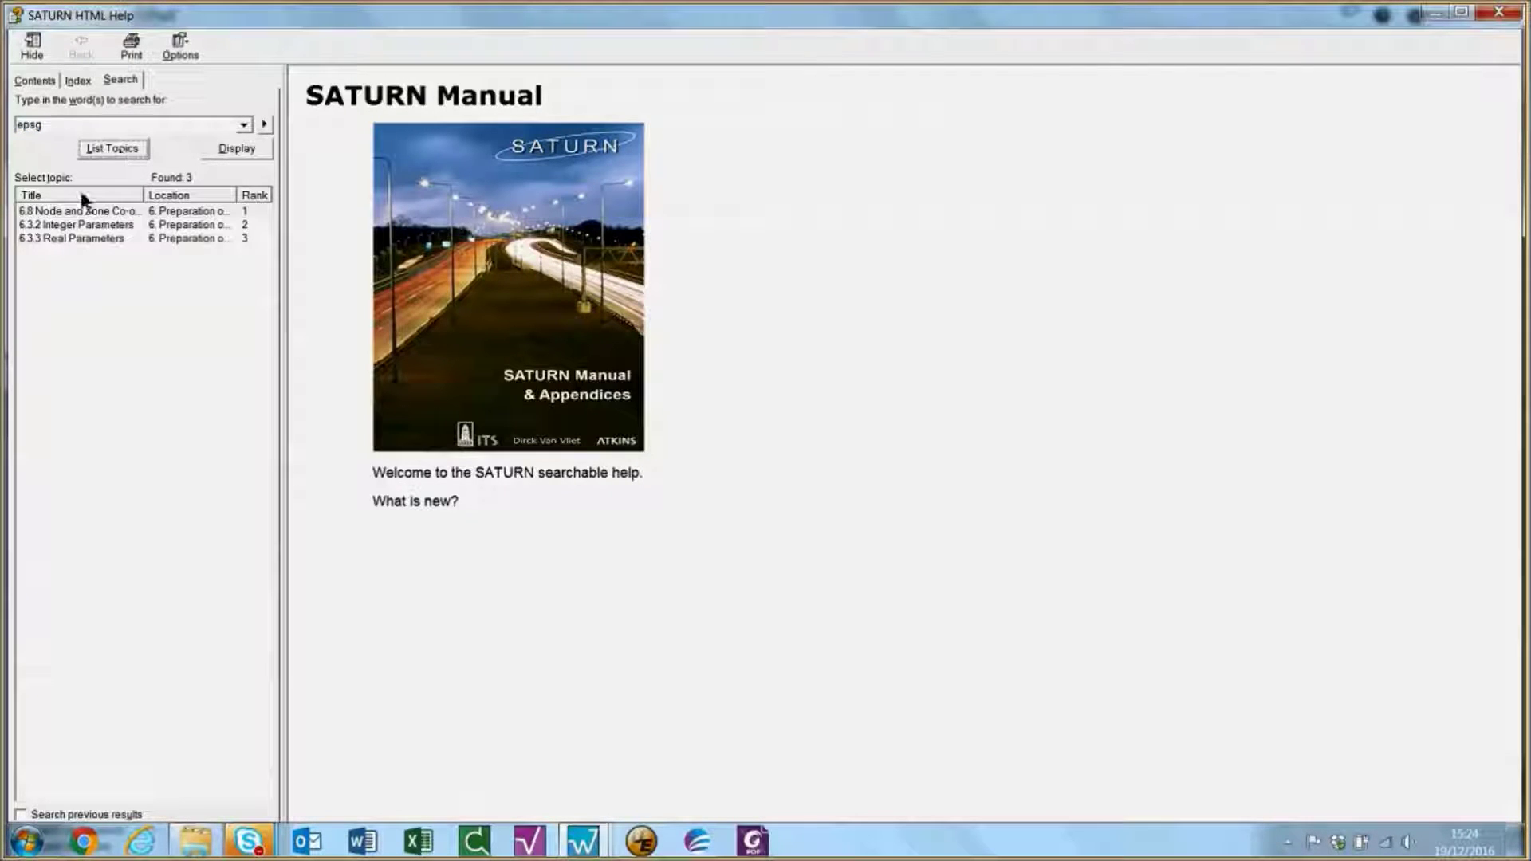
click(72, 211)
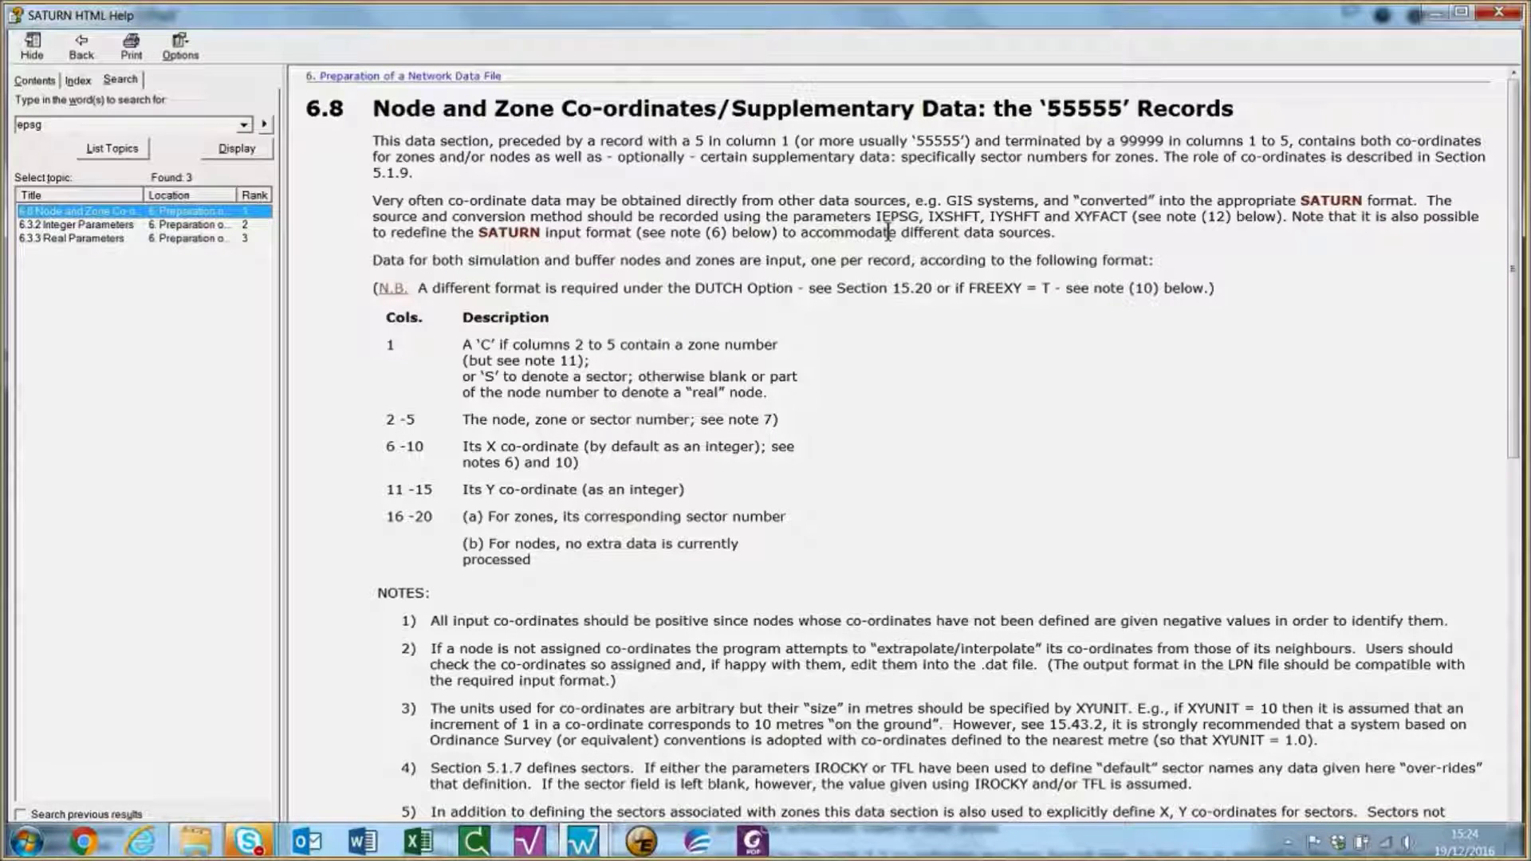
drag(876, 216, 1129, 216)
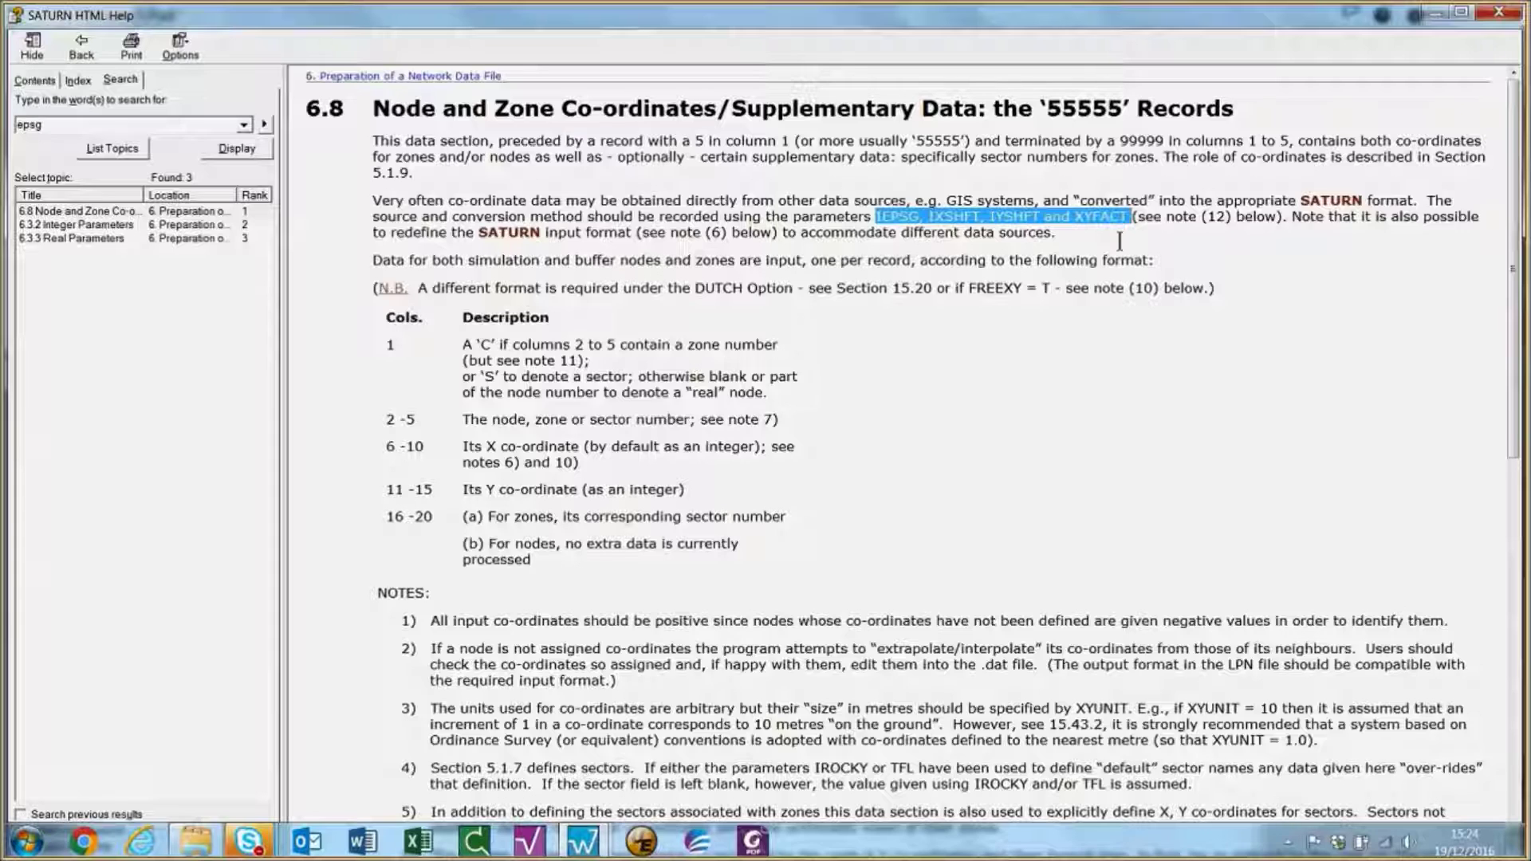
click(1498, 16)
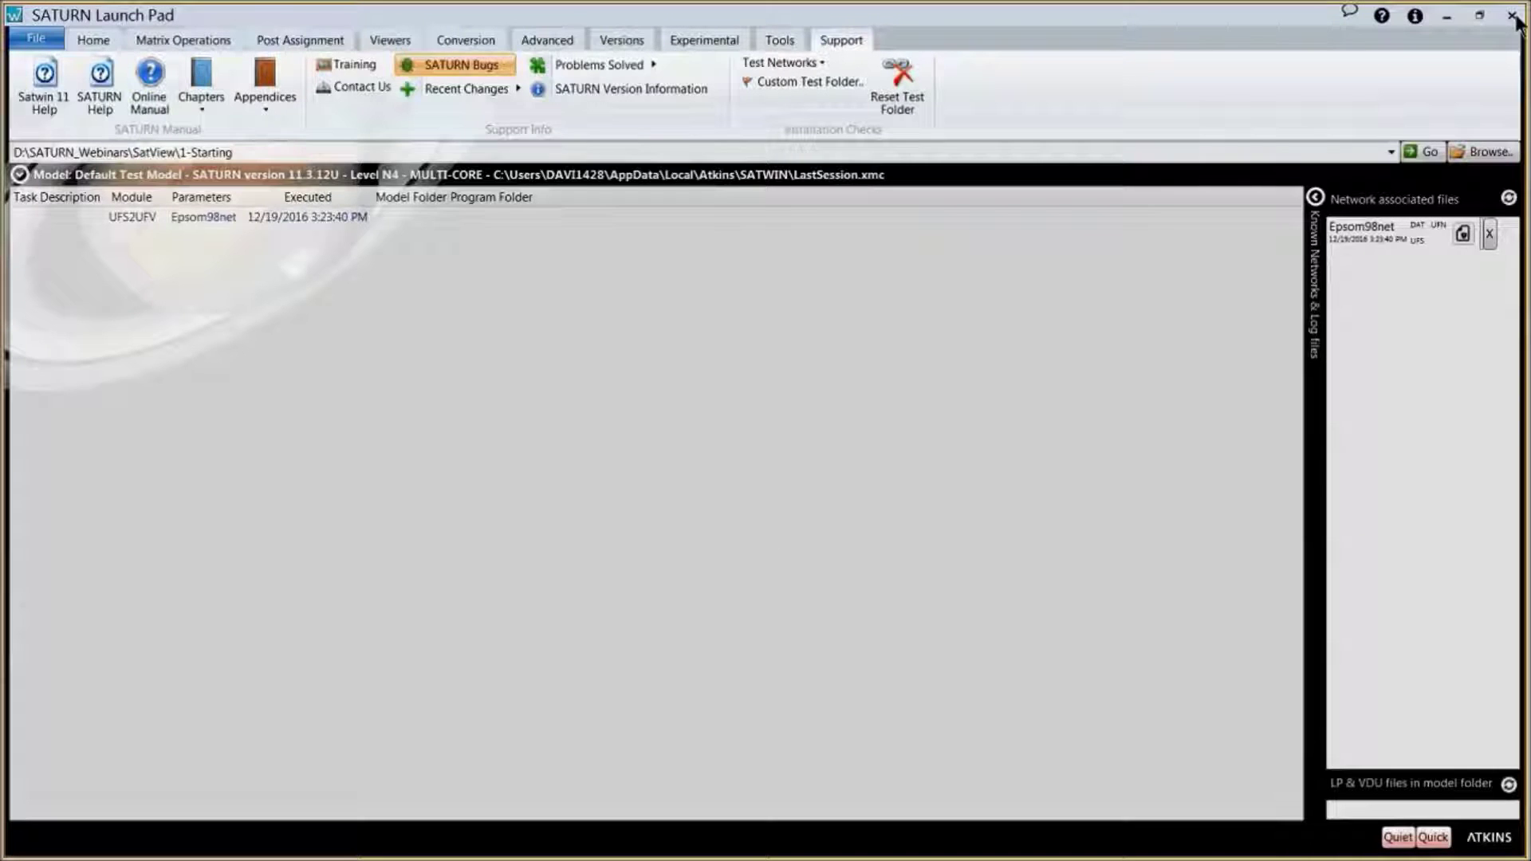
- Close the SATURN Launch Pad without saving the model complex changes and start a new session in SatView
click(1510, 15)
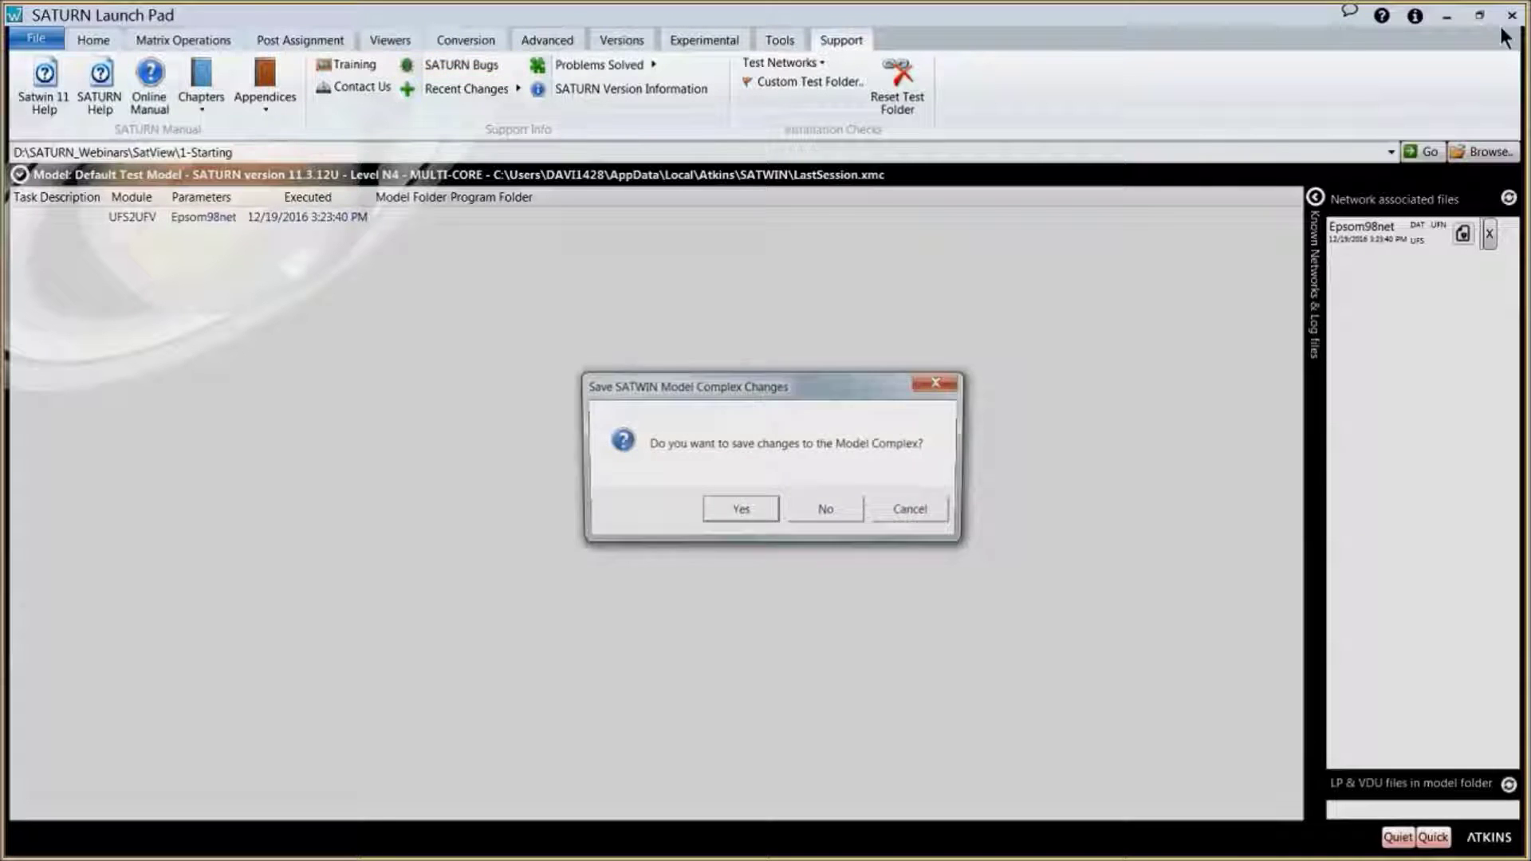
click(830, 508)
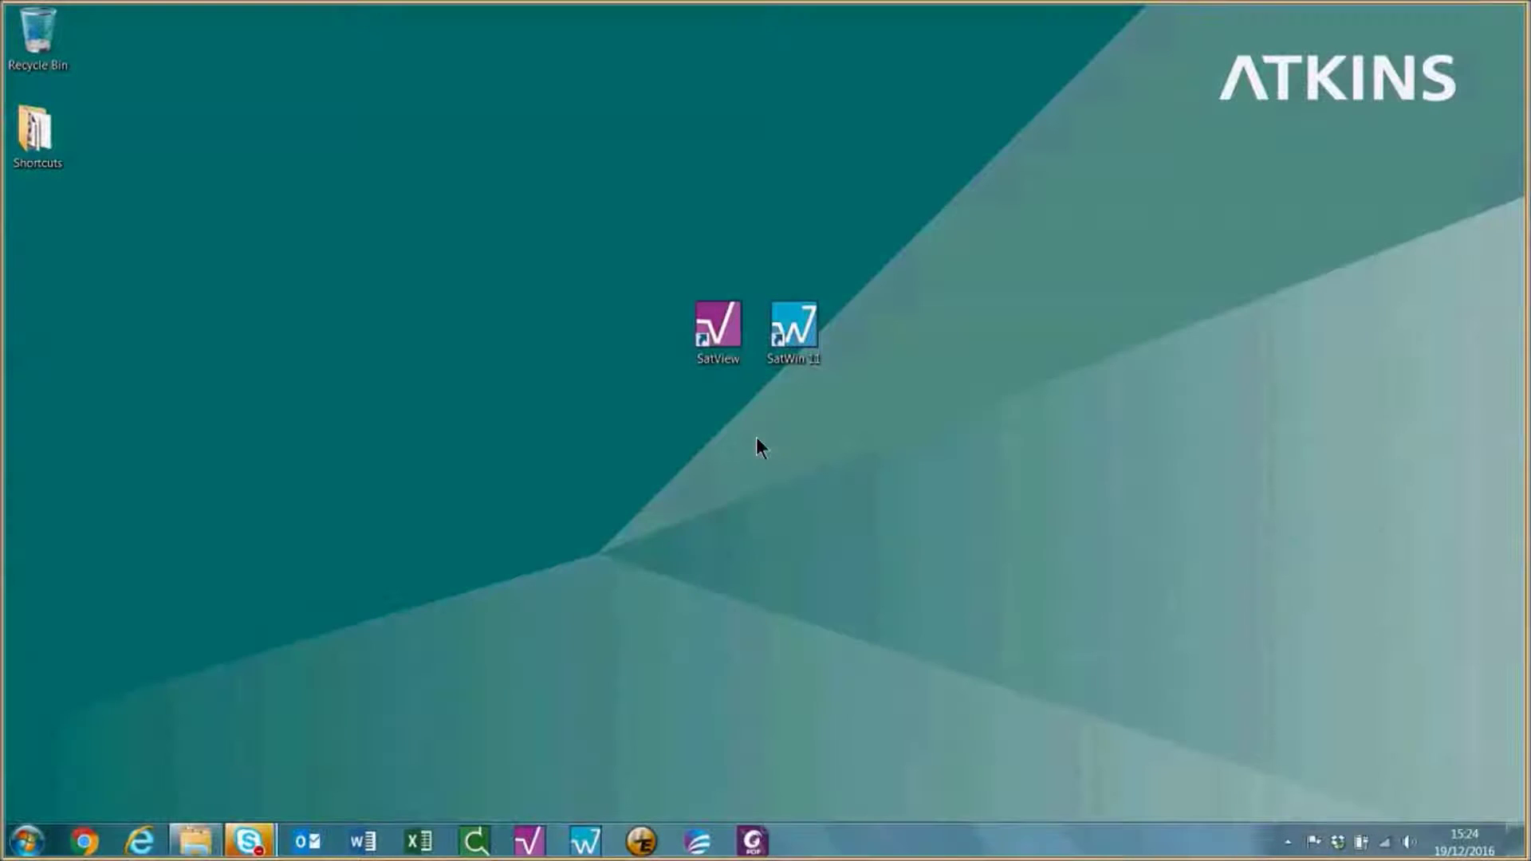
double_click(718, 333)
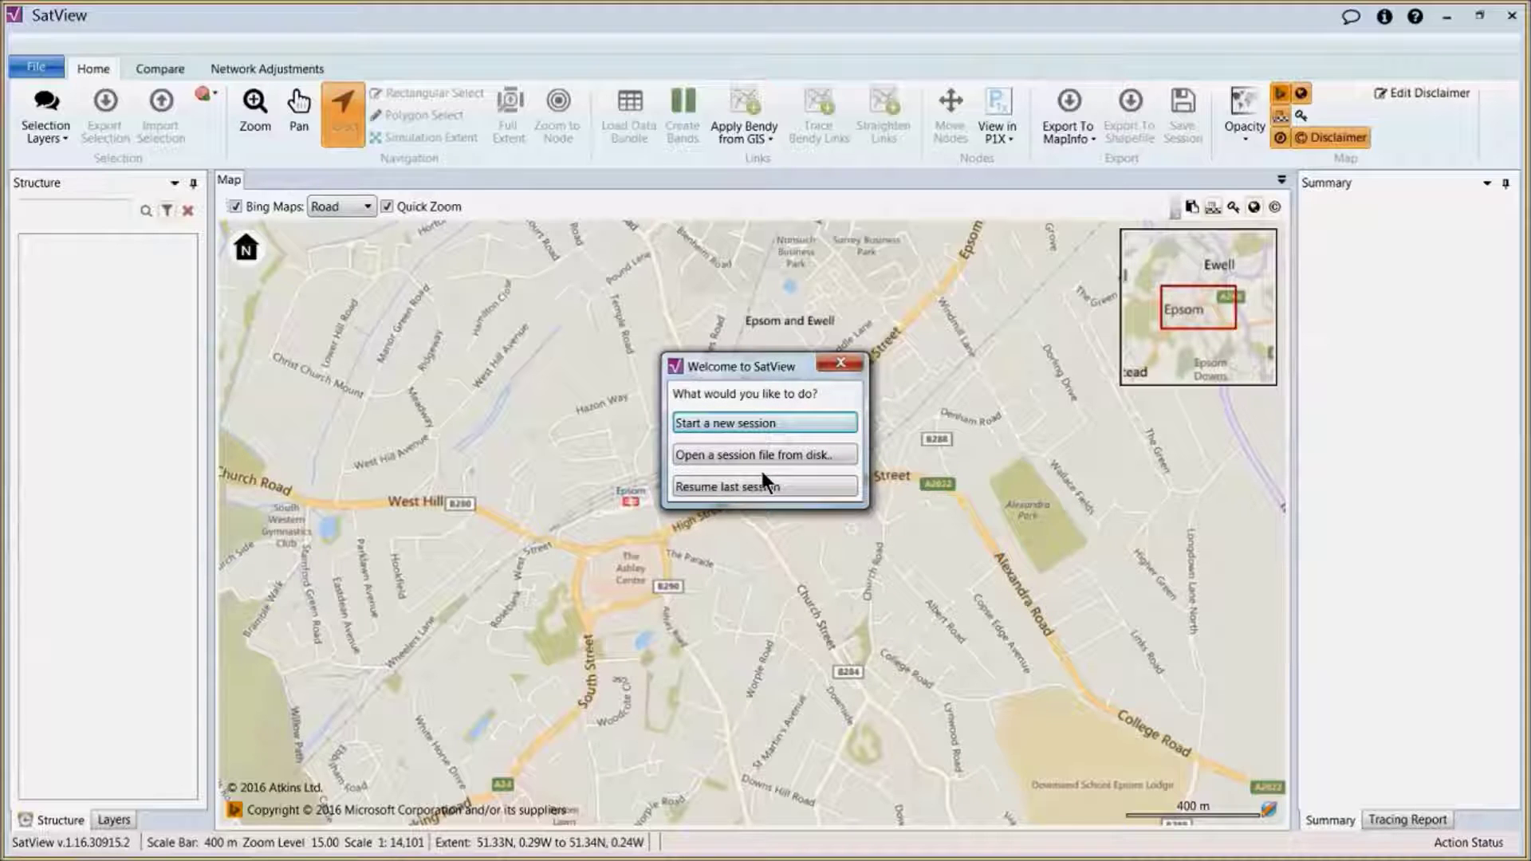
click(762, 424)
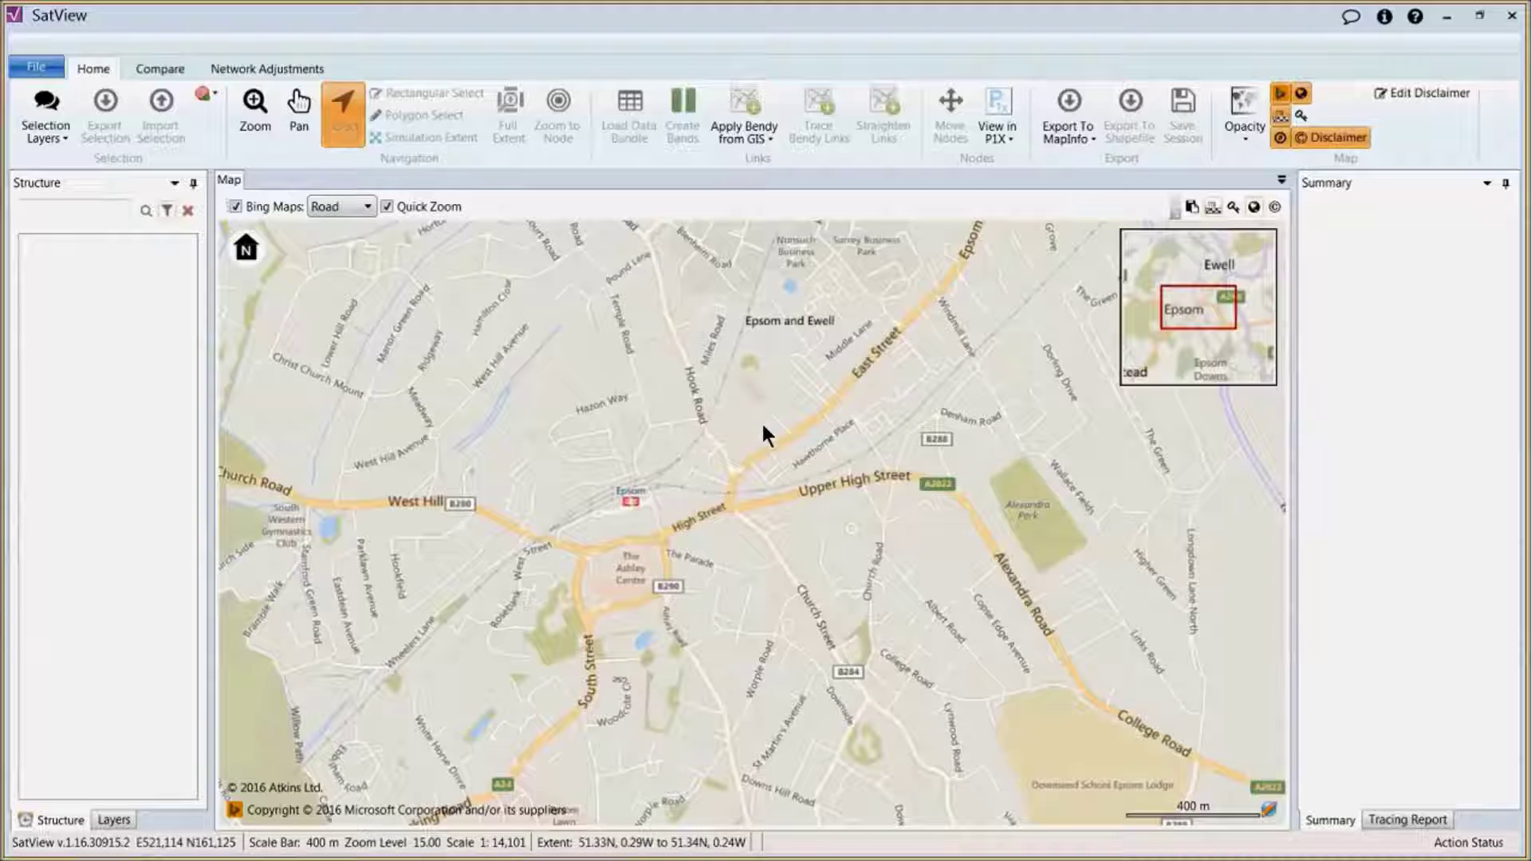
- Open the network file Epsom98net.UFV from the 1-Starting folder using the EPSG 27700 British National Grid projection
click(36, 72)
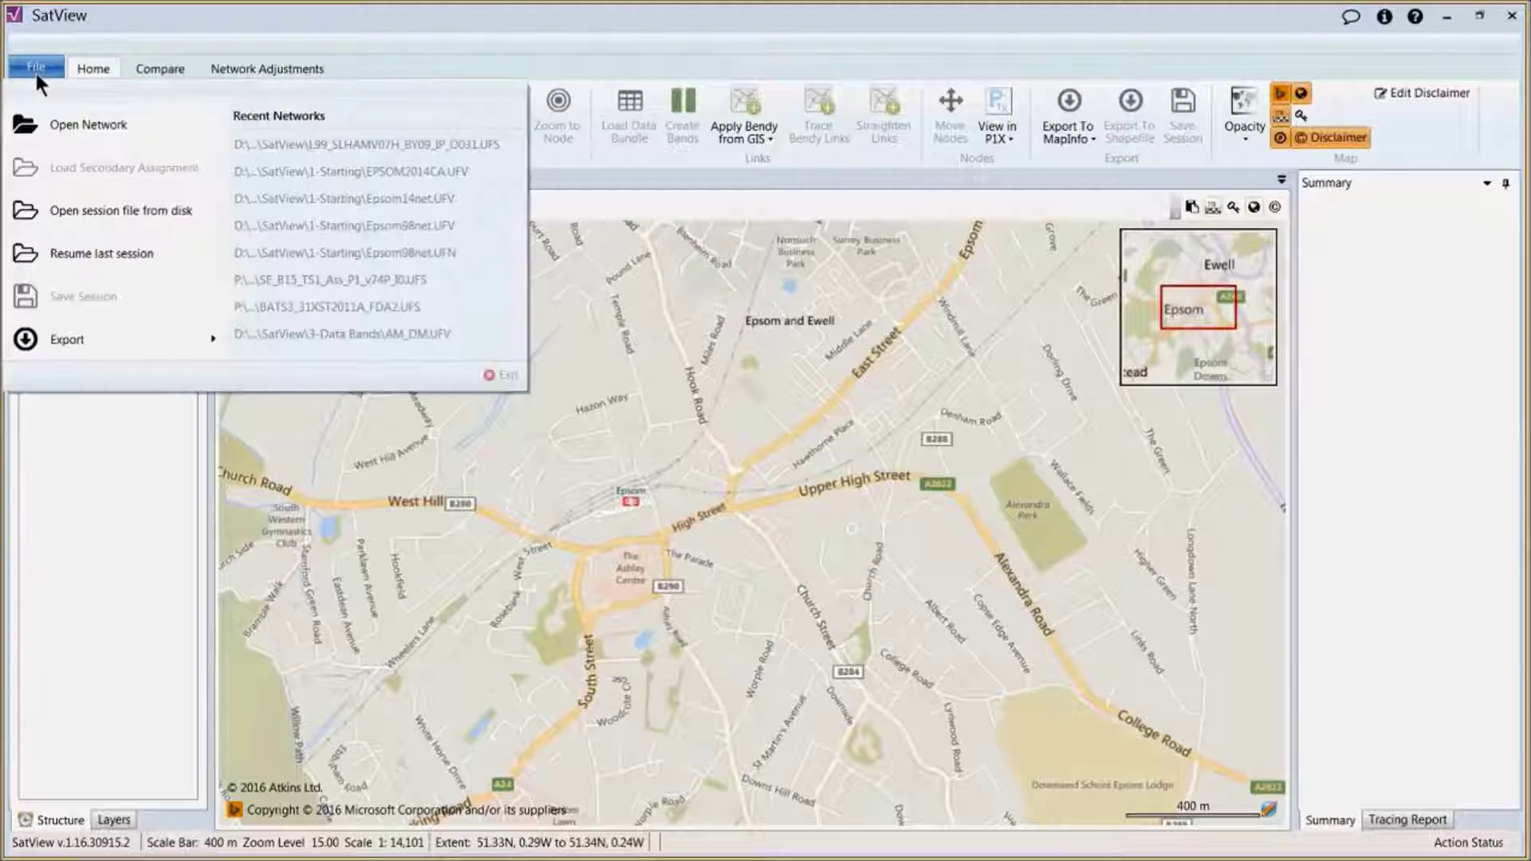
click(44, 126)
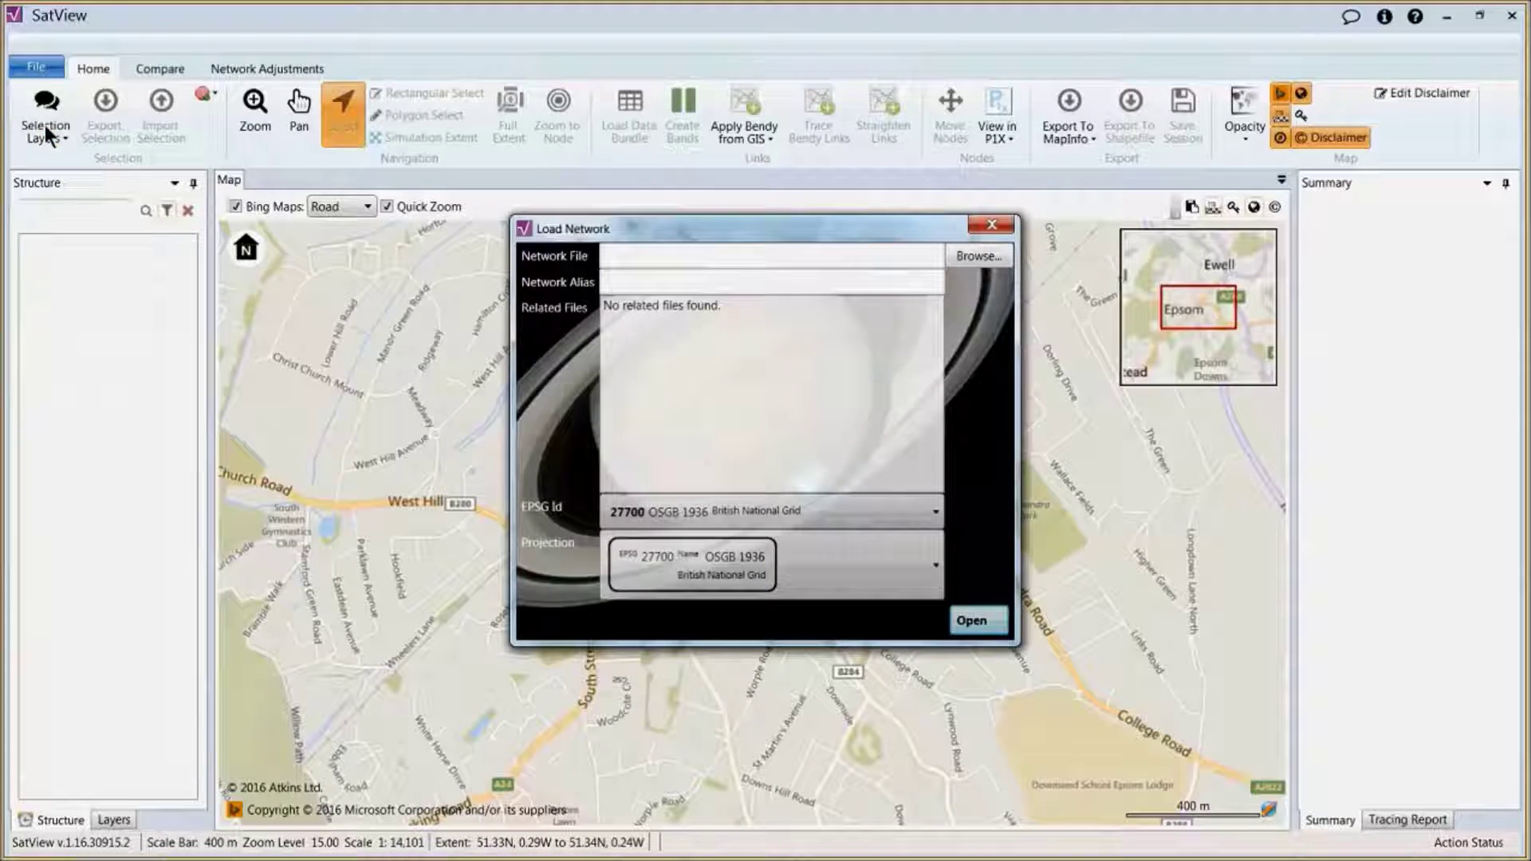
click(959, 256)
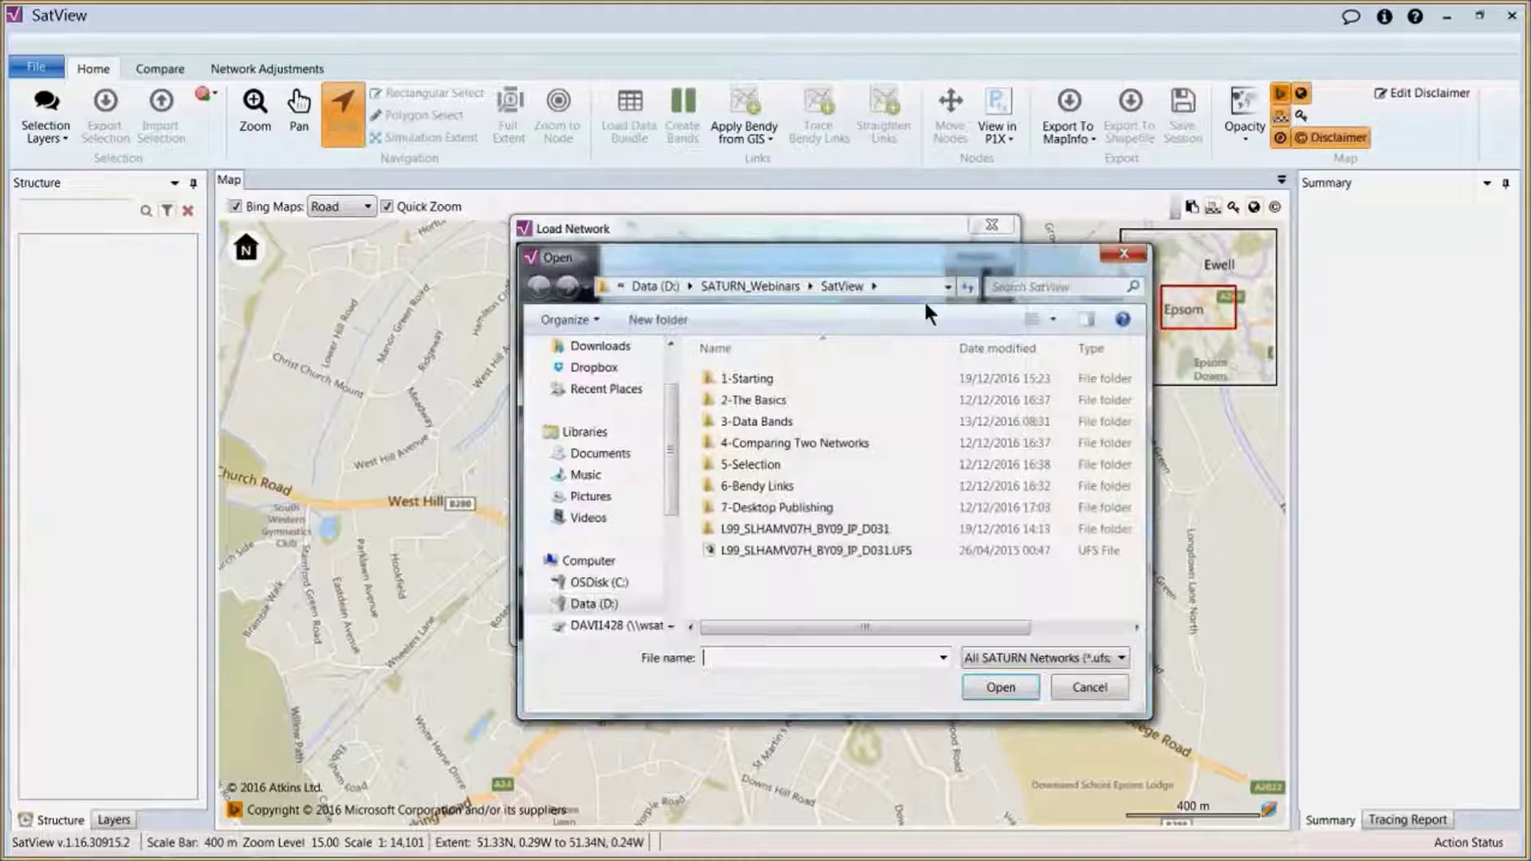
double_click(763, 377)
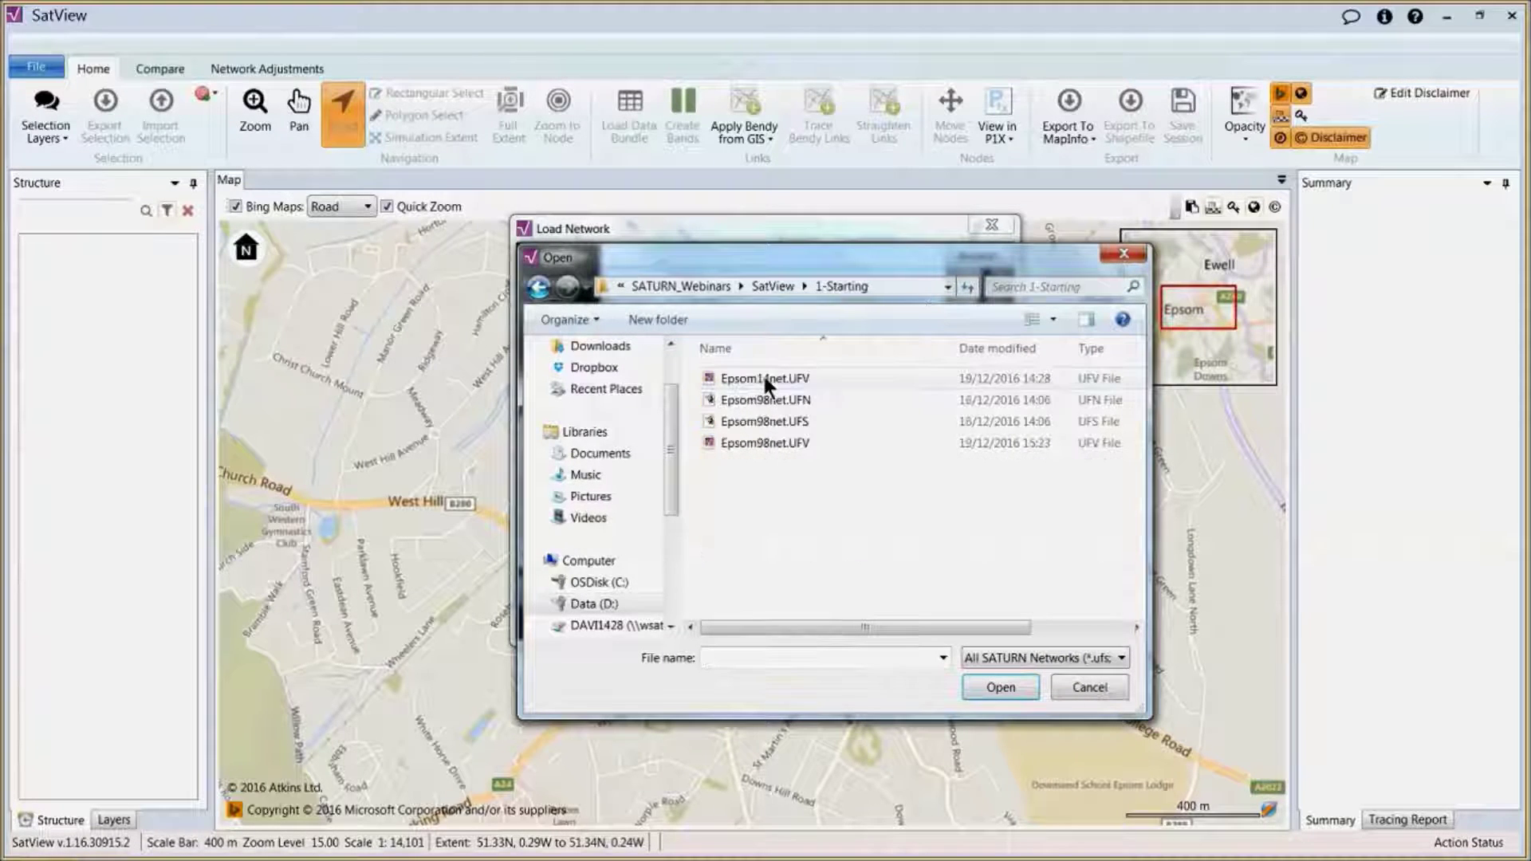
click(767, 443)
double_click(768, 447)
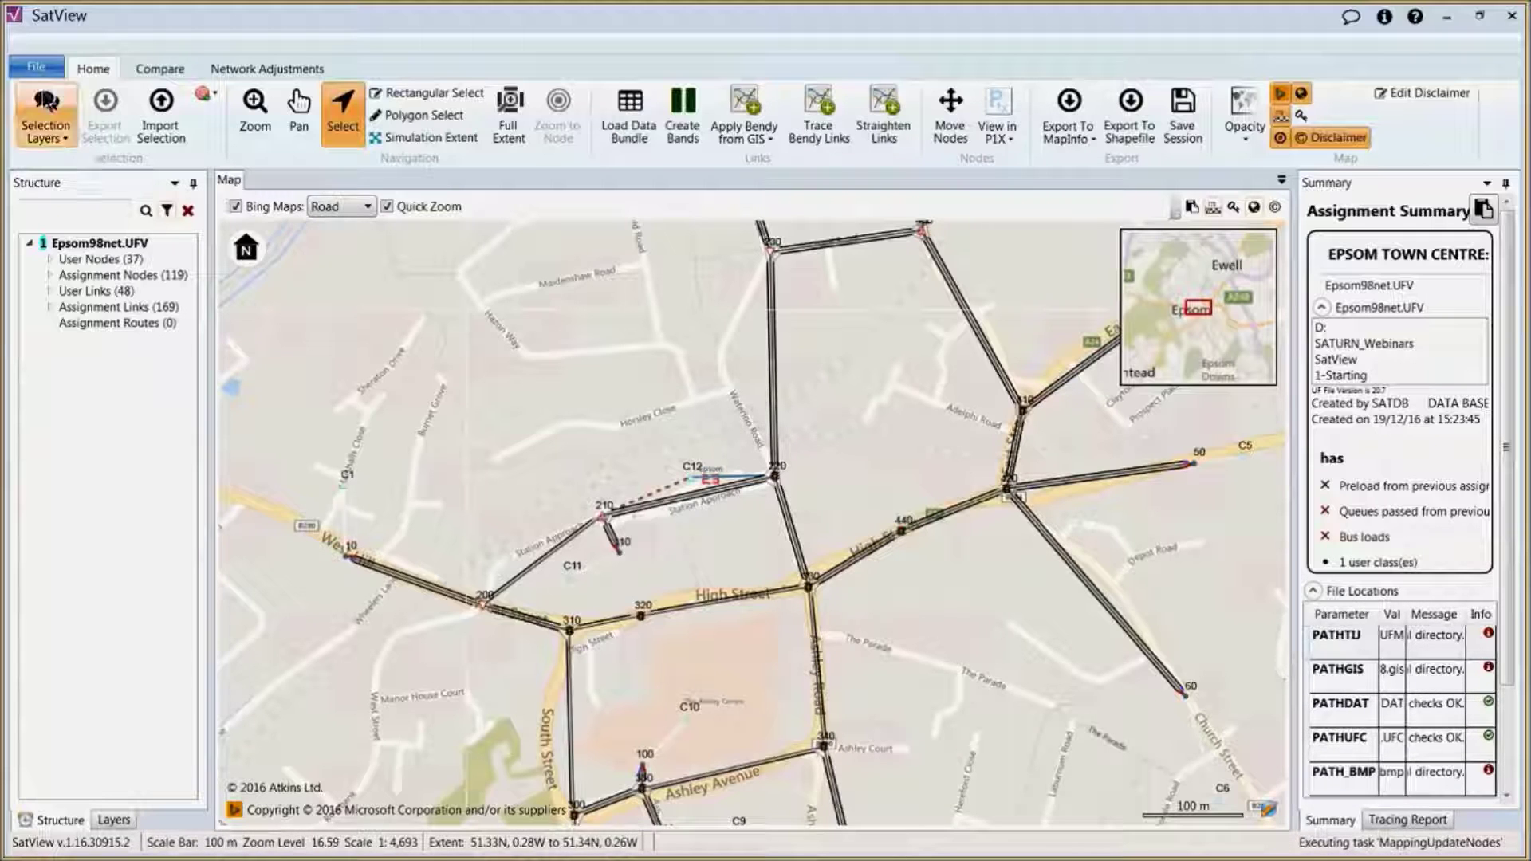
- Load Epsom14net.UFV from the 1-Starting folder as the secondary assignment for comparison, using EPSG 27700
click(36, 68)
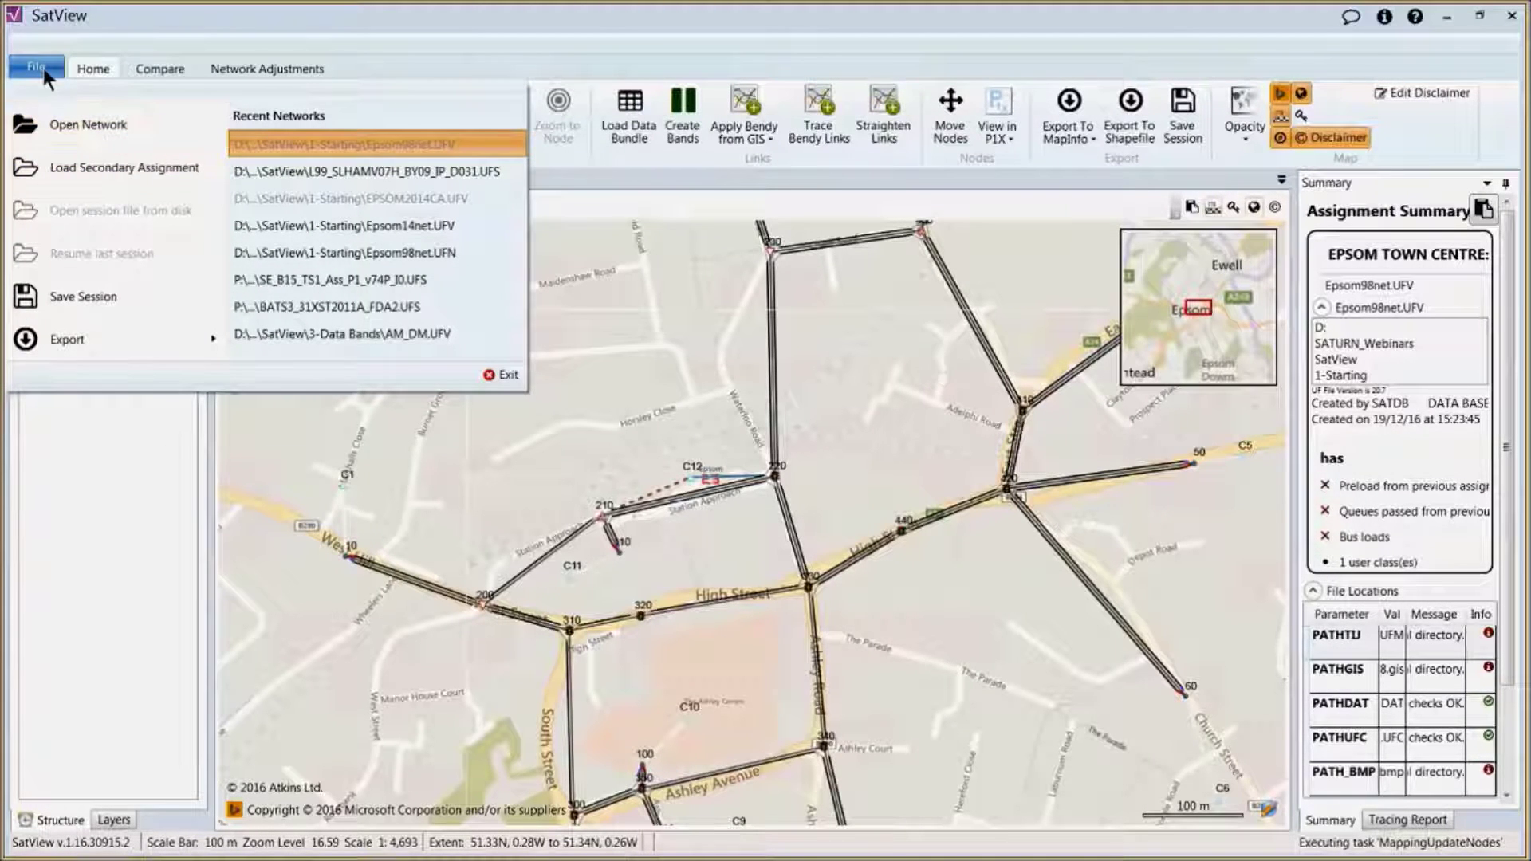
click(149, 65)
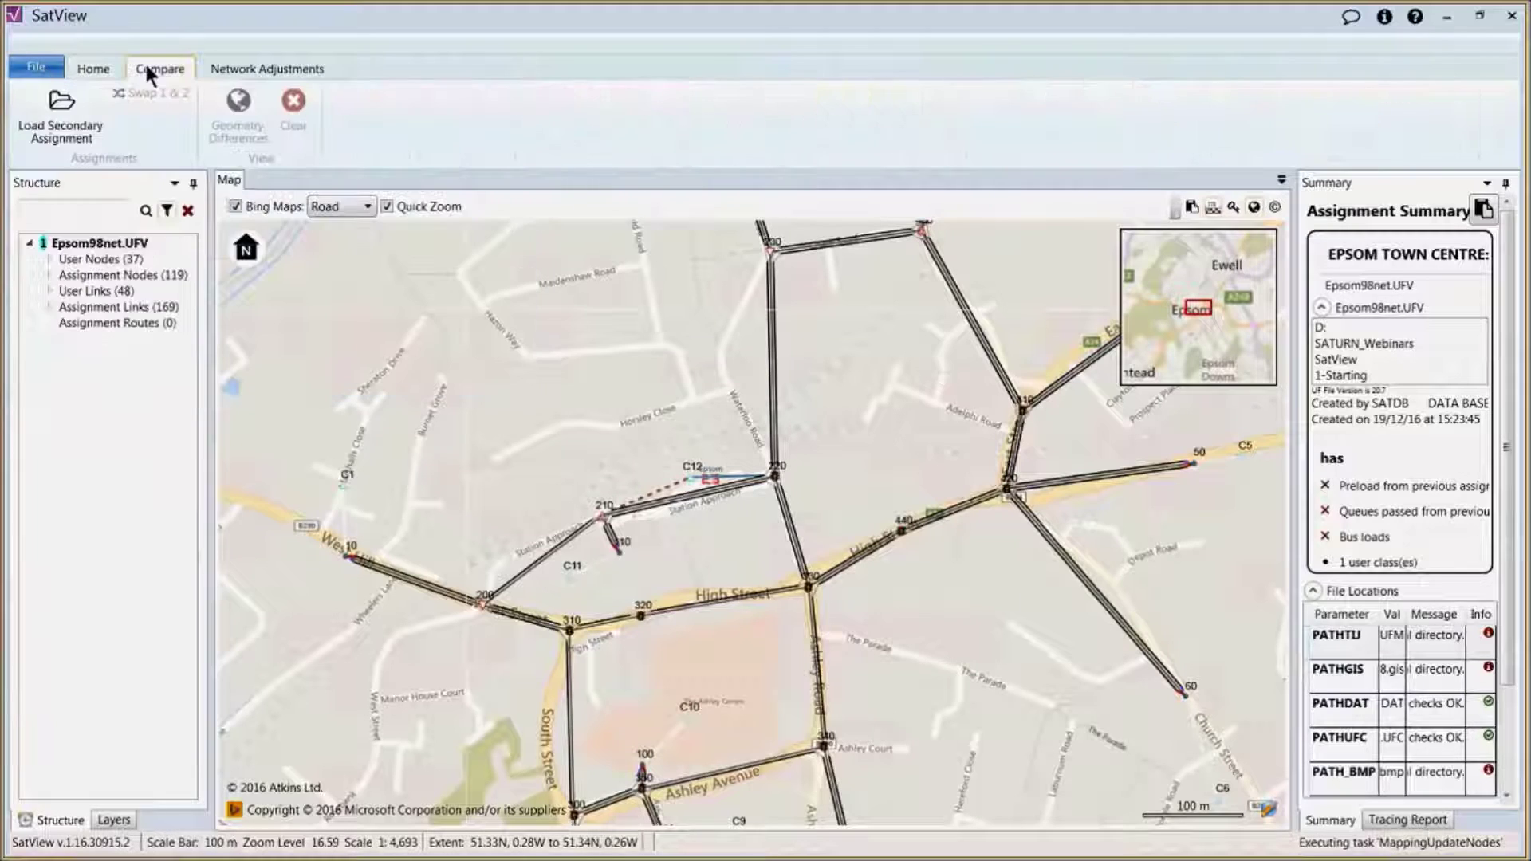
click(64, 119)
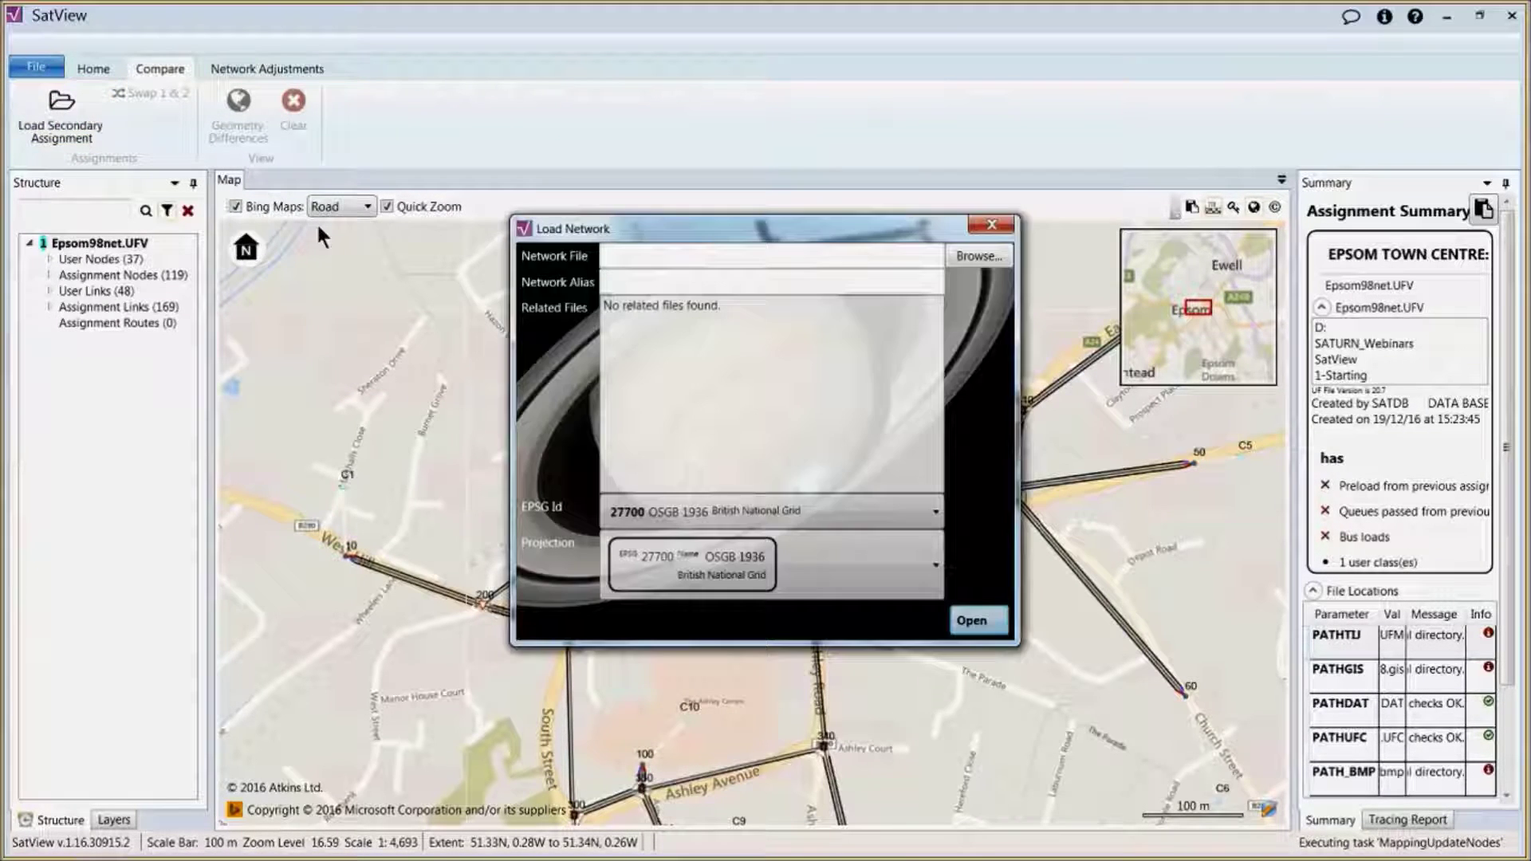
click(977, 261)
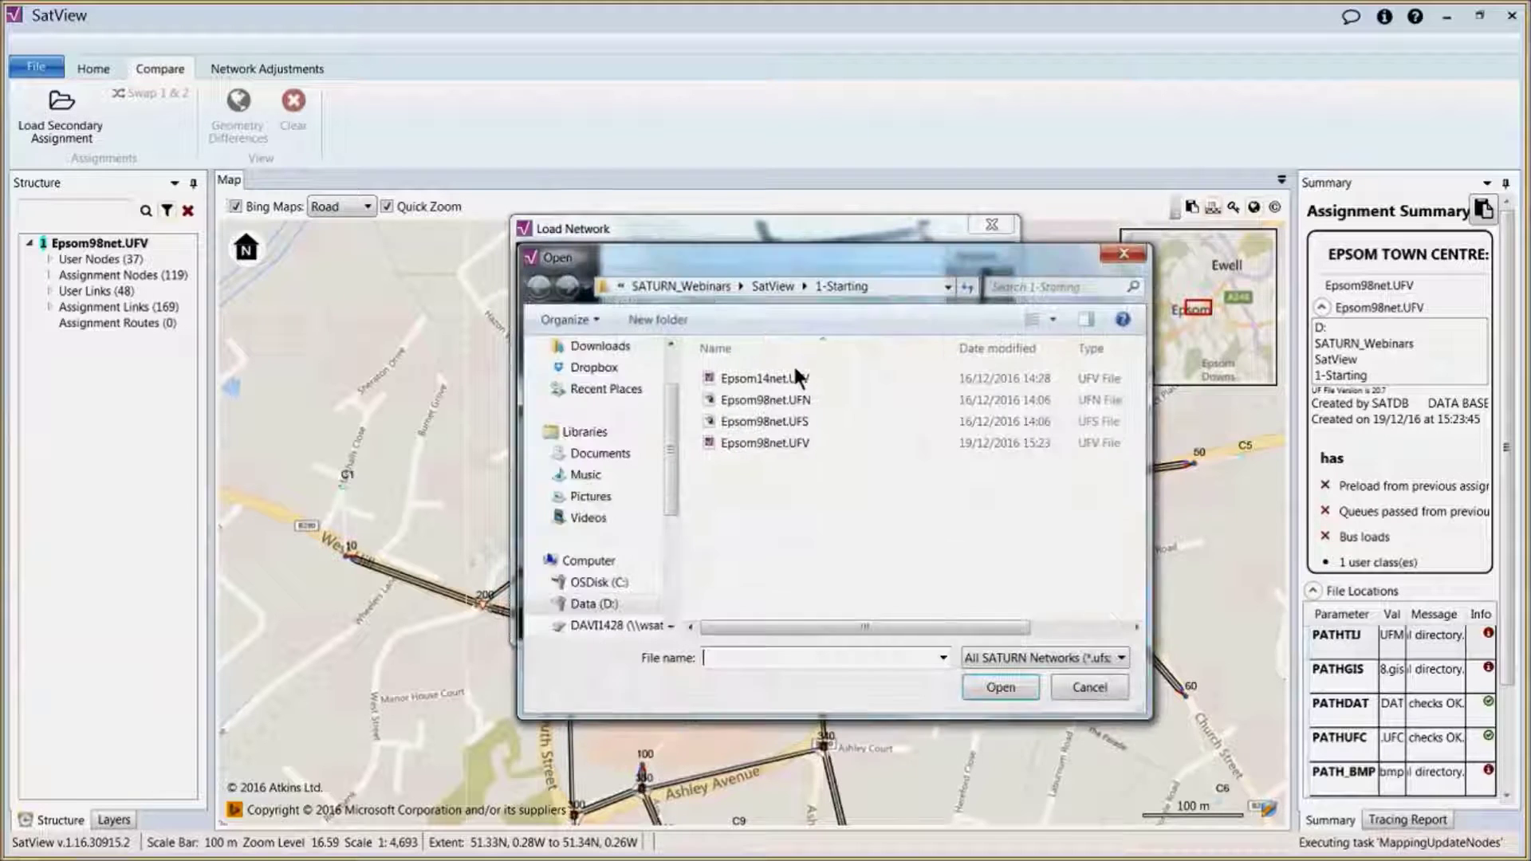
double_click(786, 371)
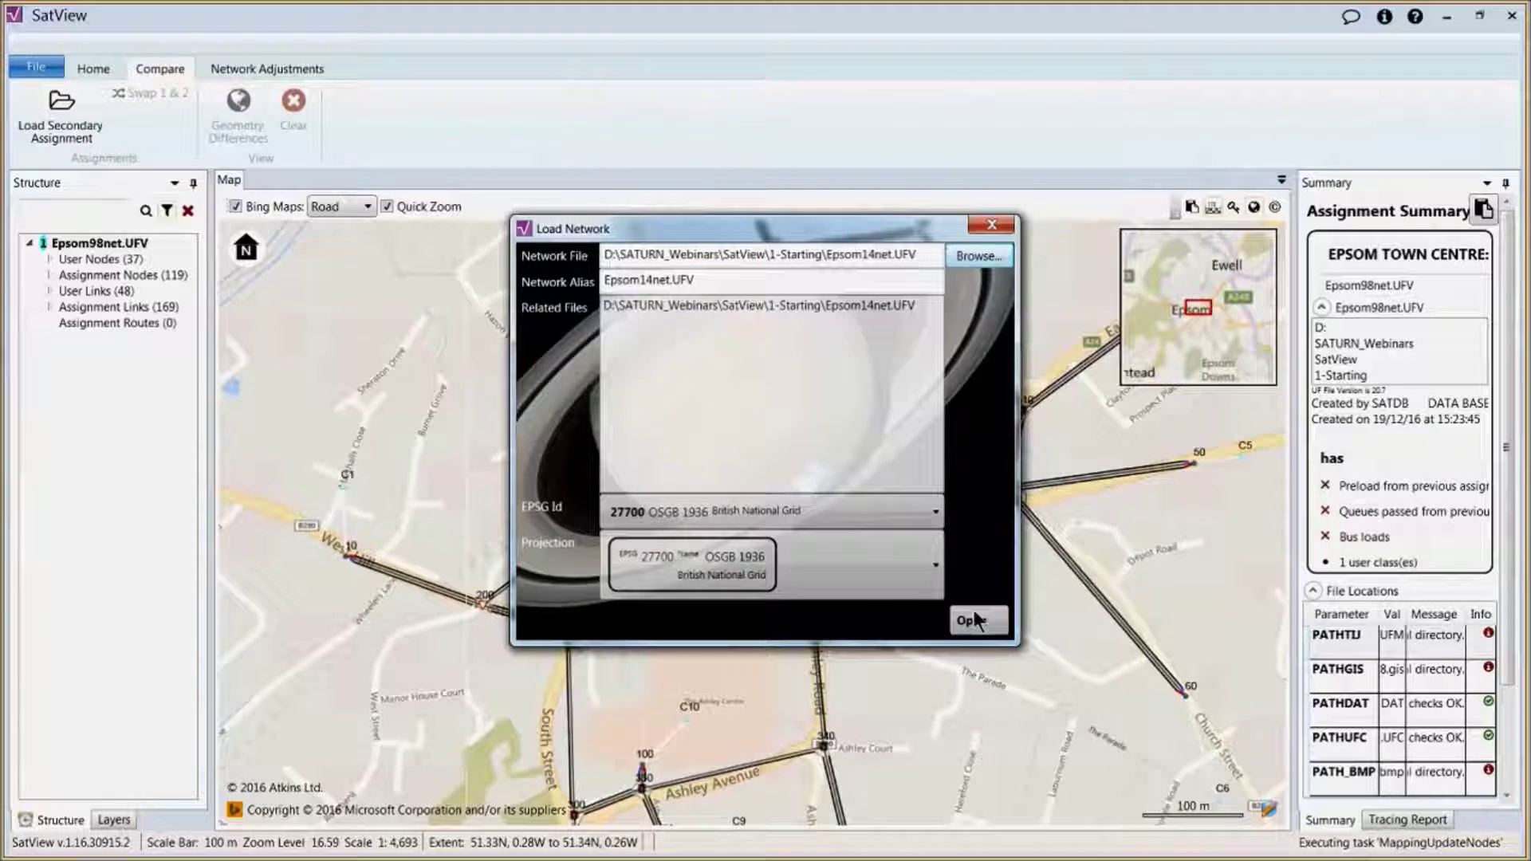
click(974, 620)
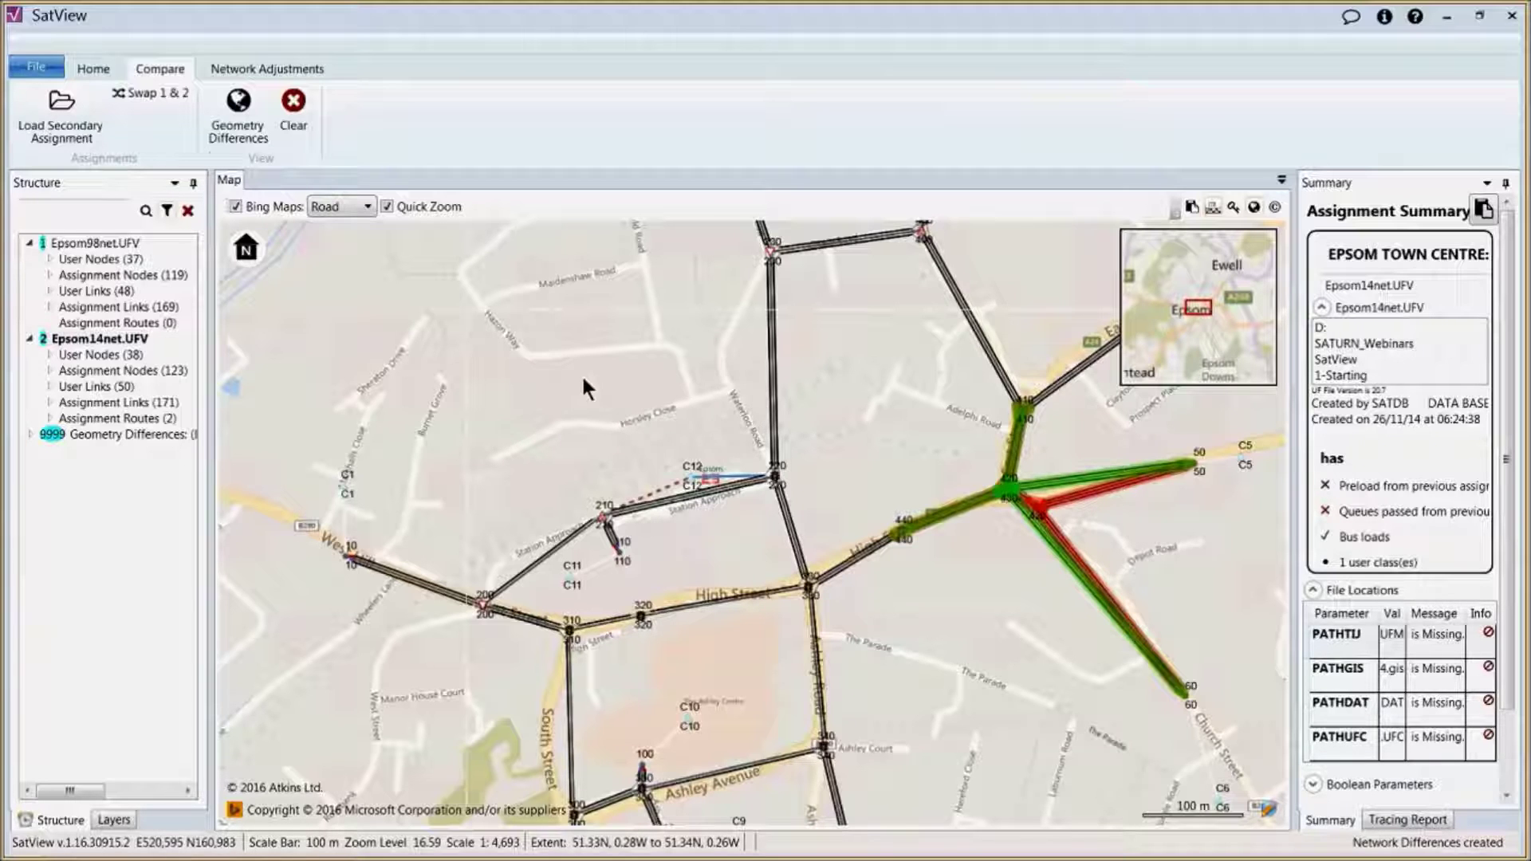
- Save the two-network session in the 1-Starting folder as the session file Epsom98vs15
click(94, 67)
click(49, 70)
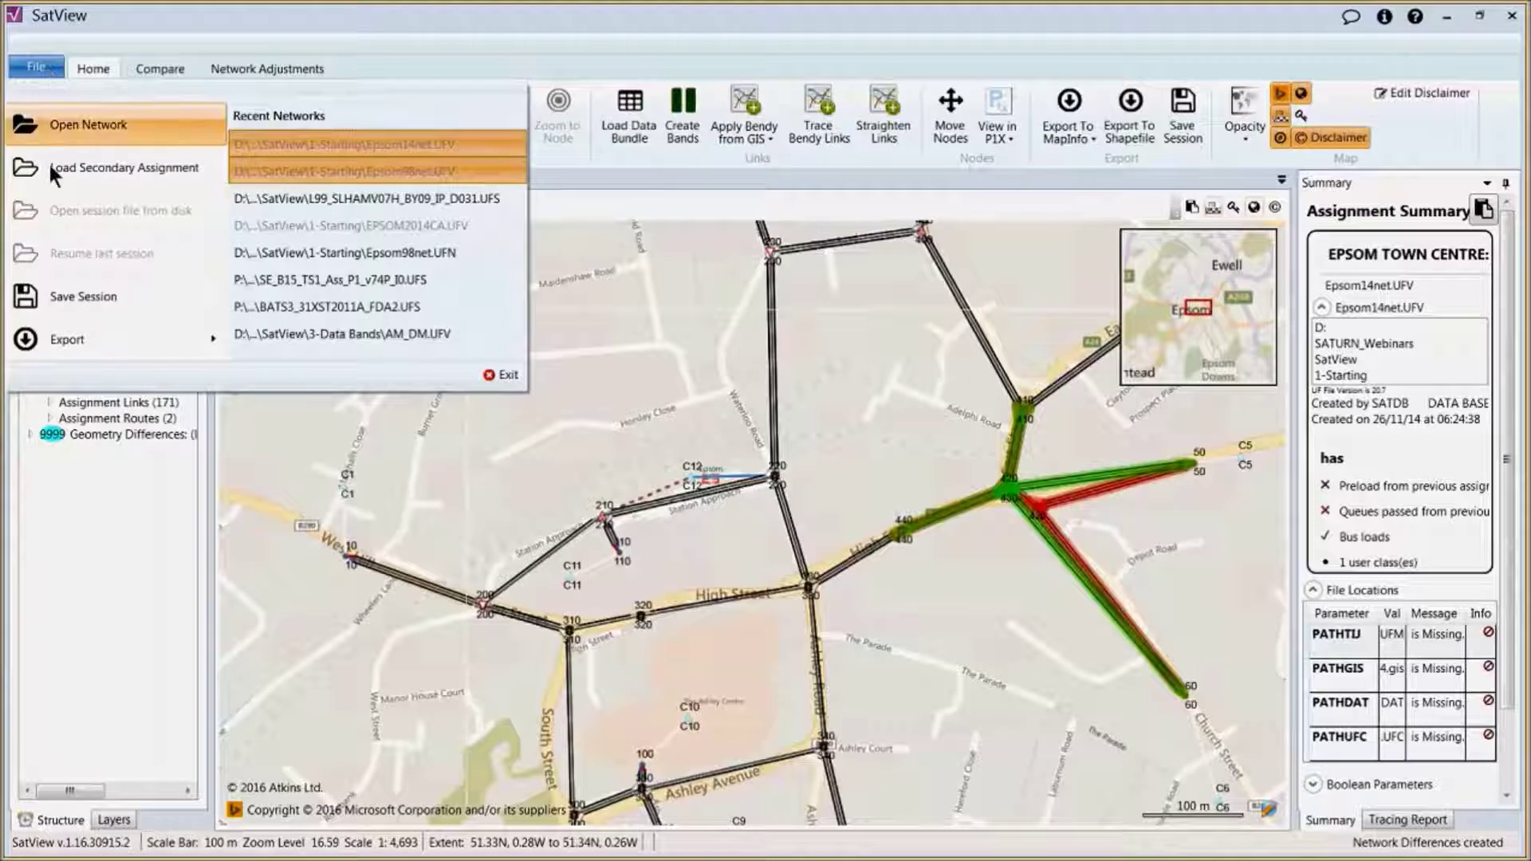
click(68, 299)
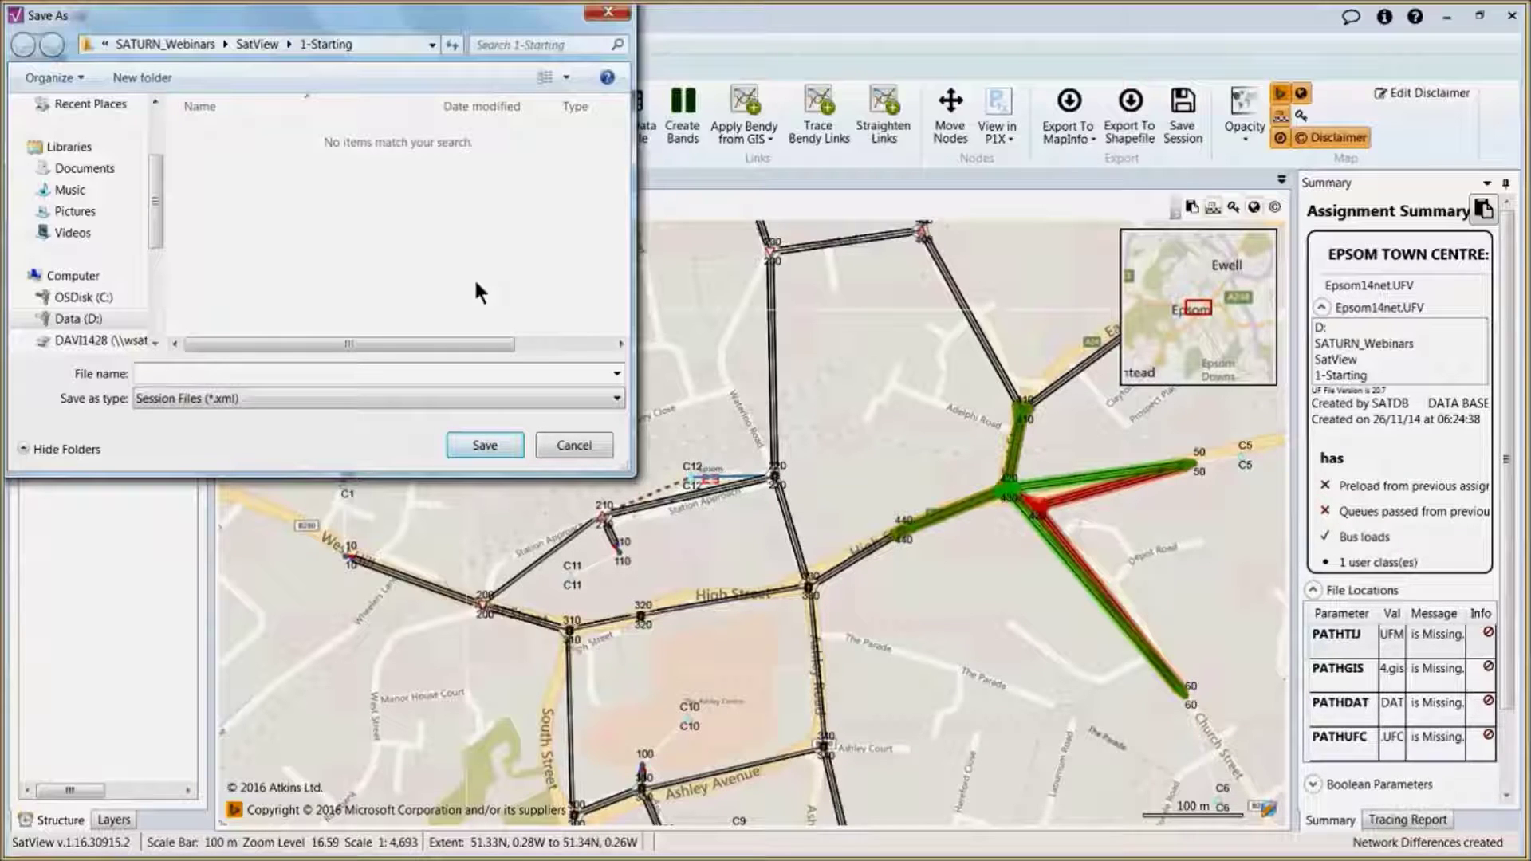
text(Epsom)
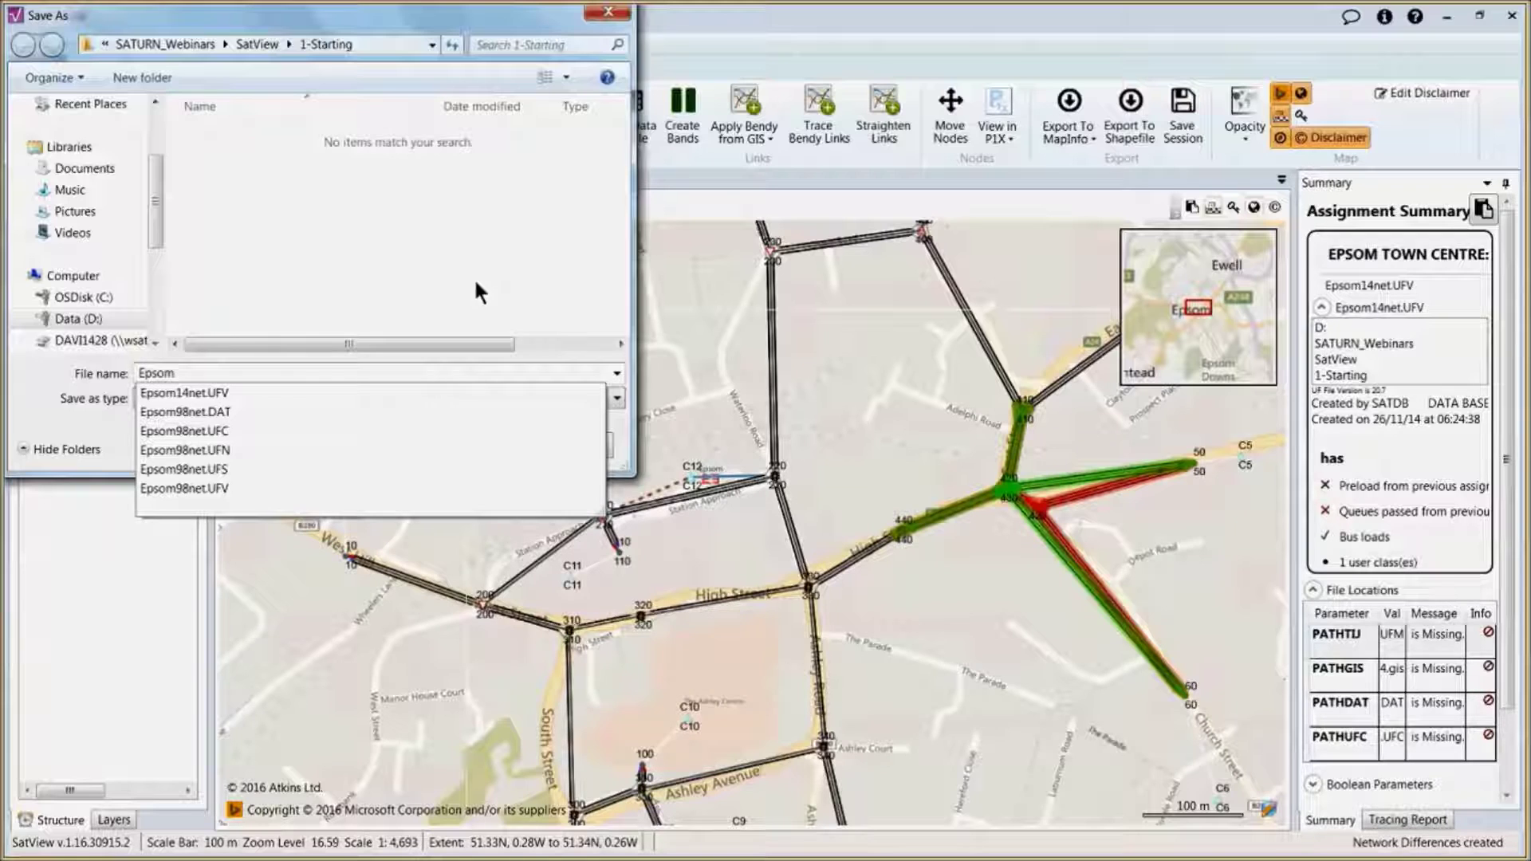
text(98vs)
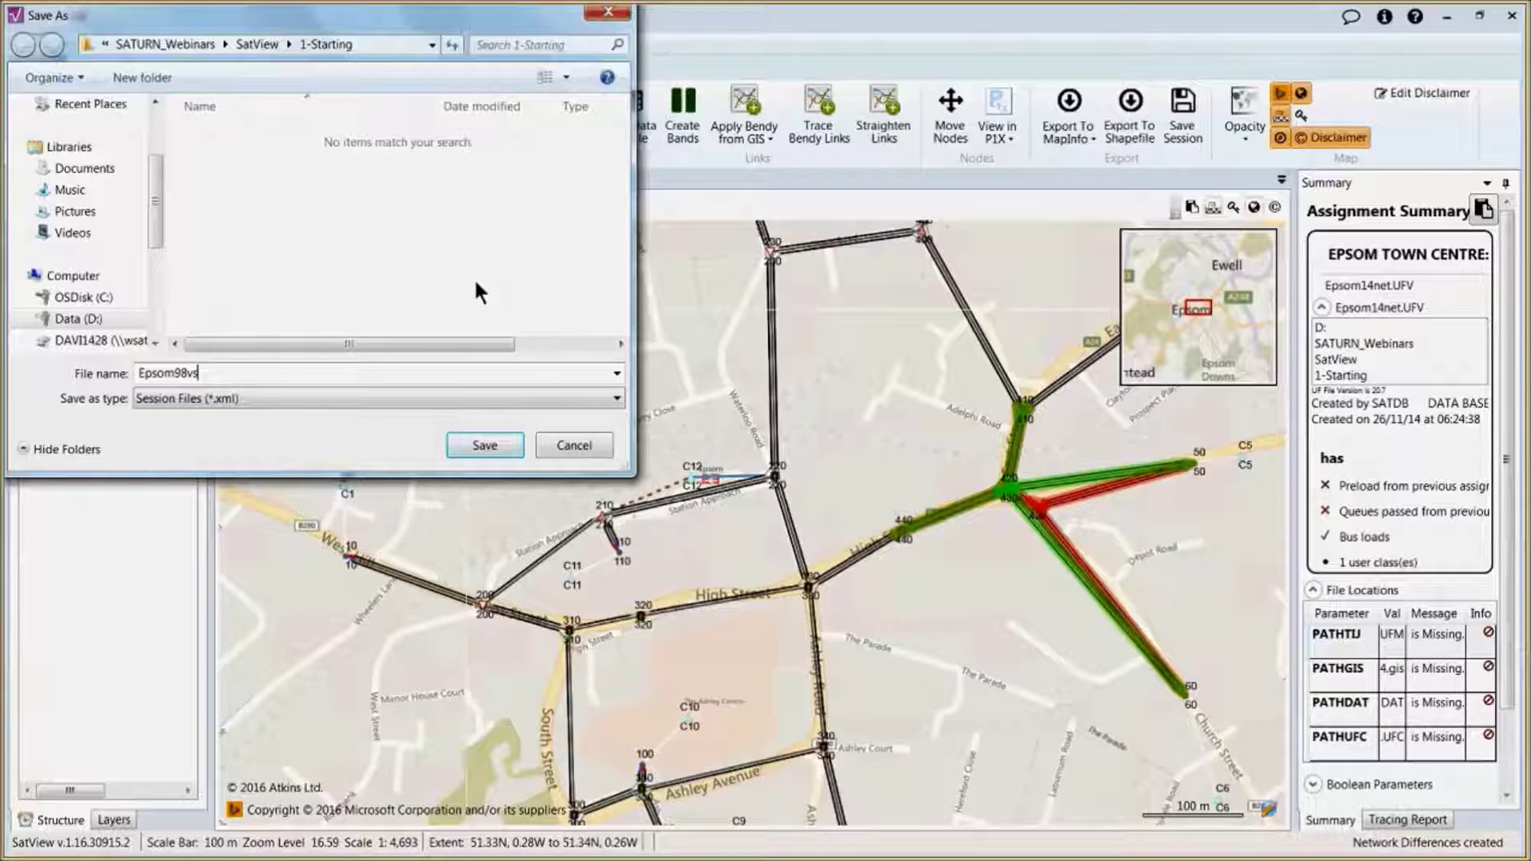
text(15)
key(Return)
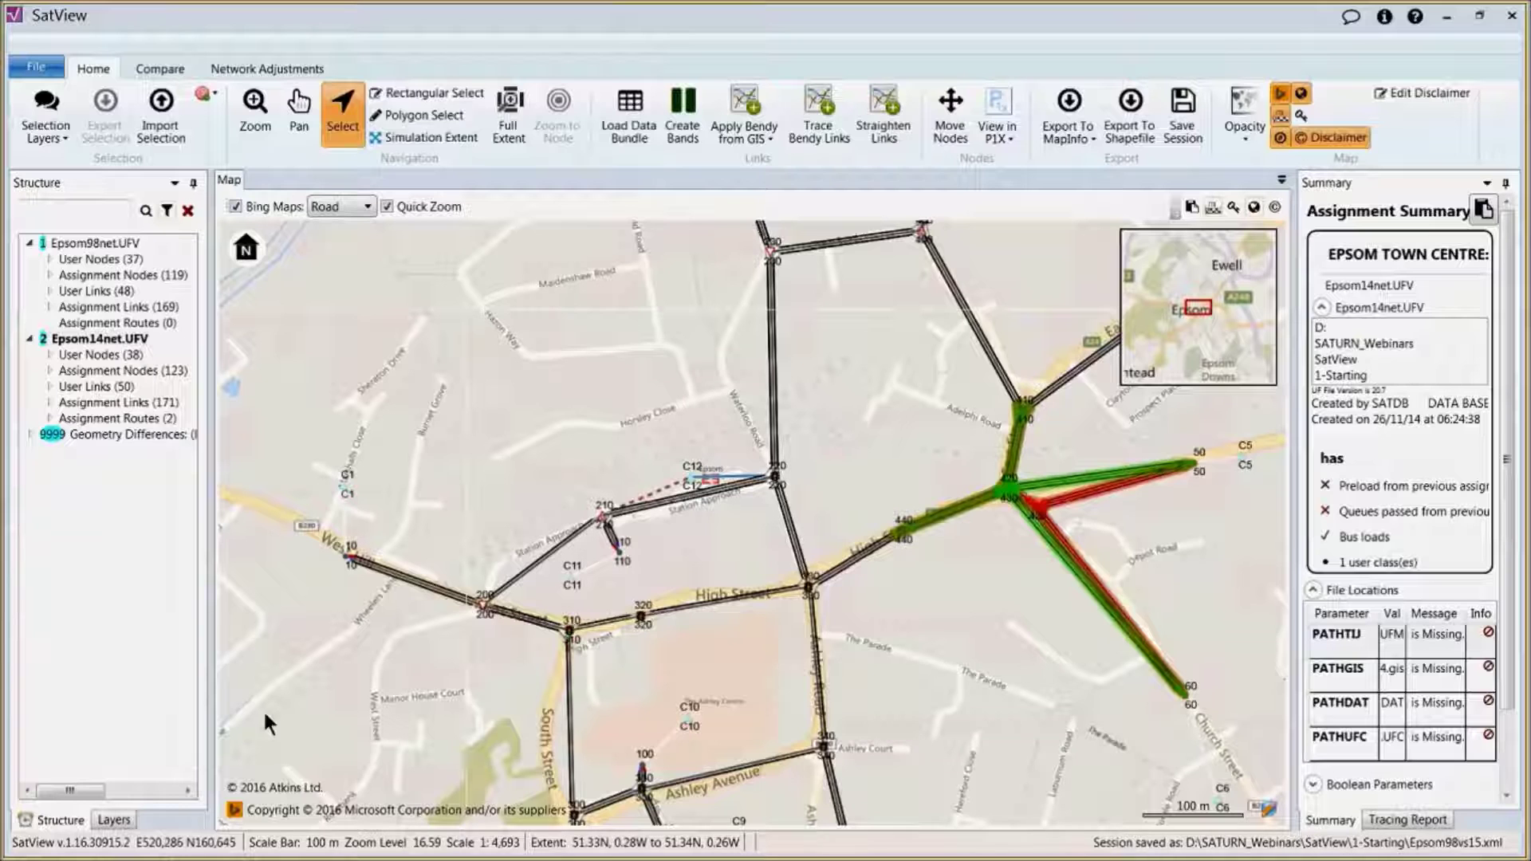
- Switch to Windows Explorer and open the session file Epsom98vs15.xml from the 1-Starting folder in UltraEdit
key(super)
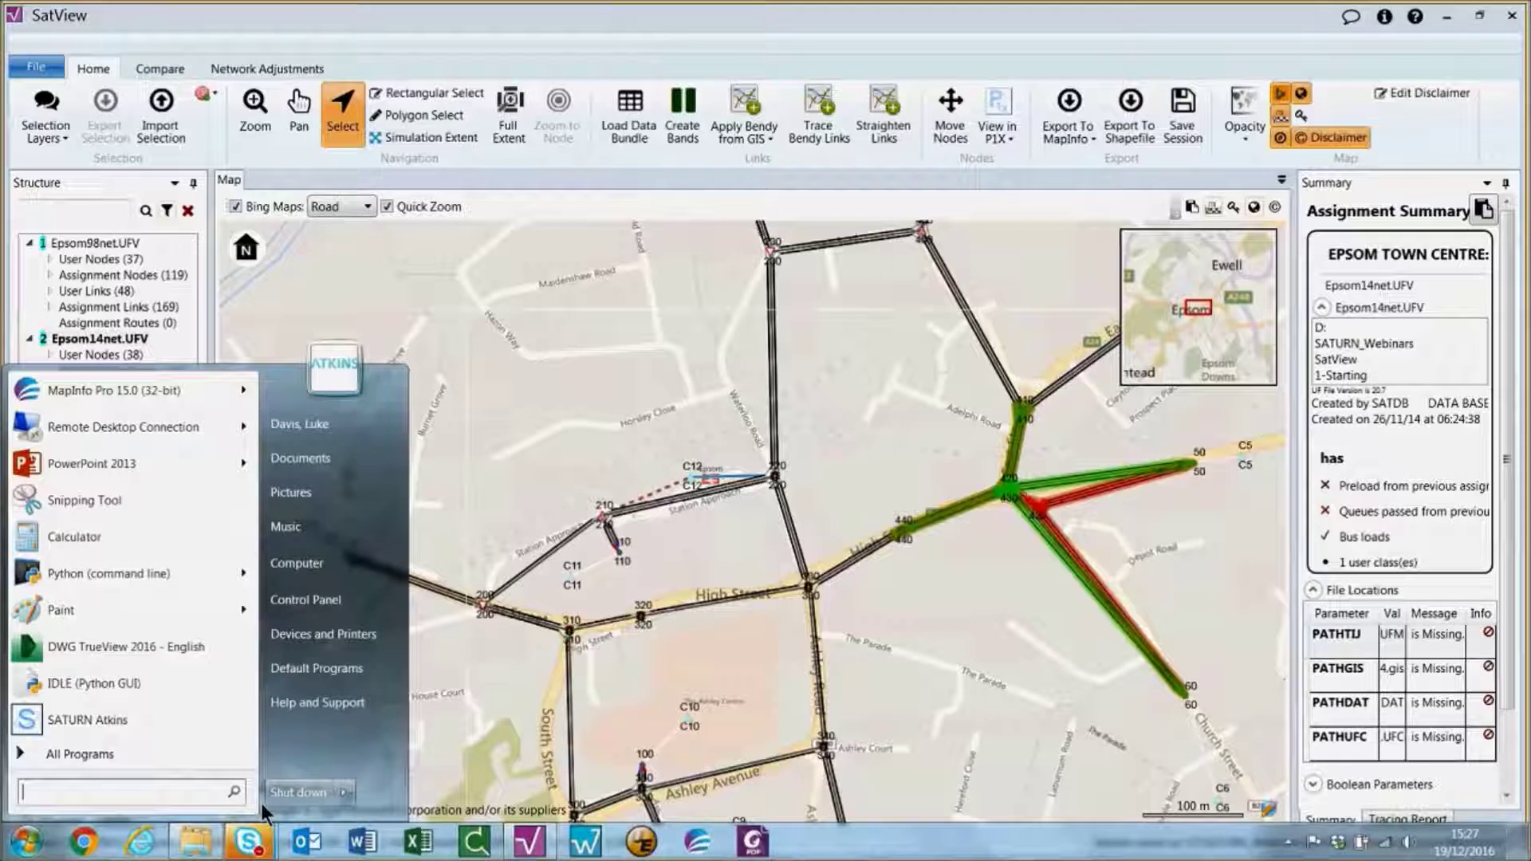
click(201, 841)
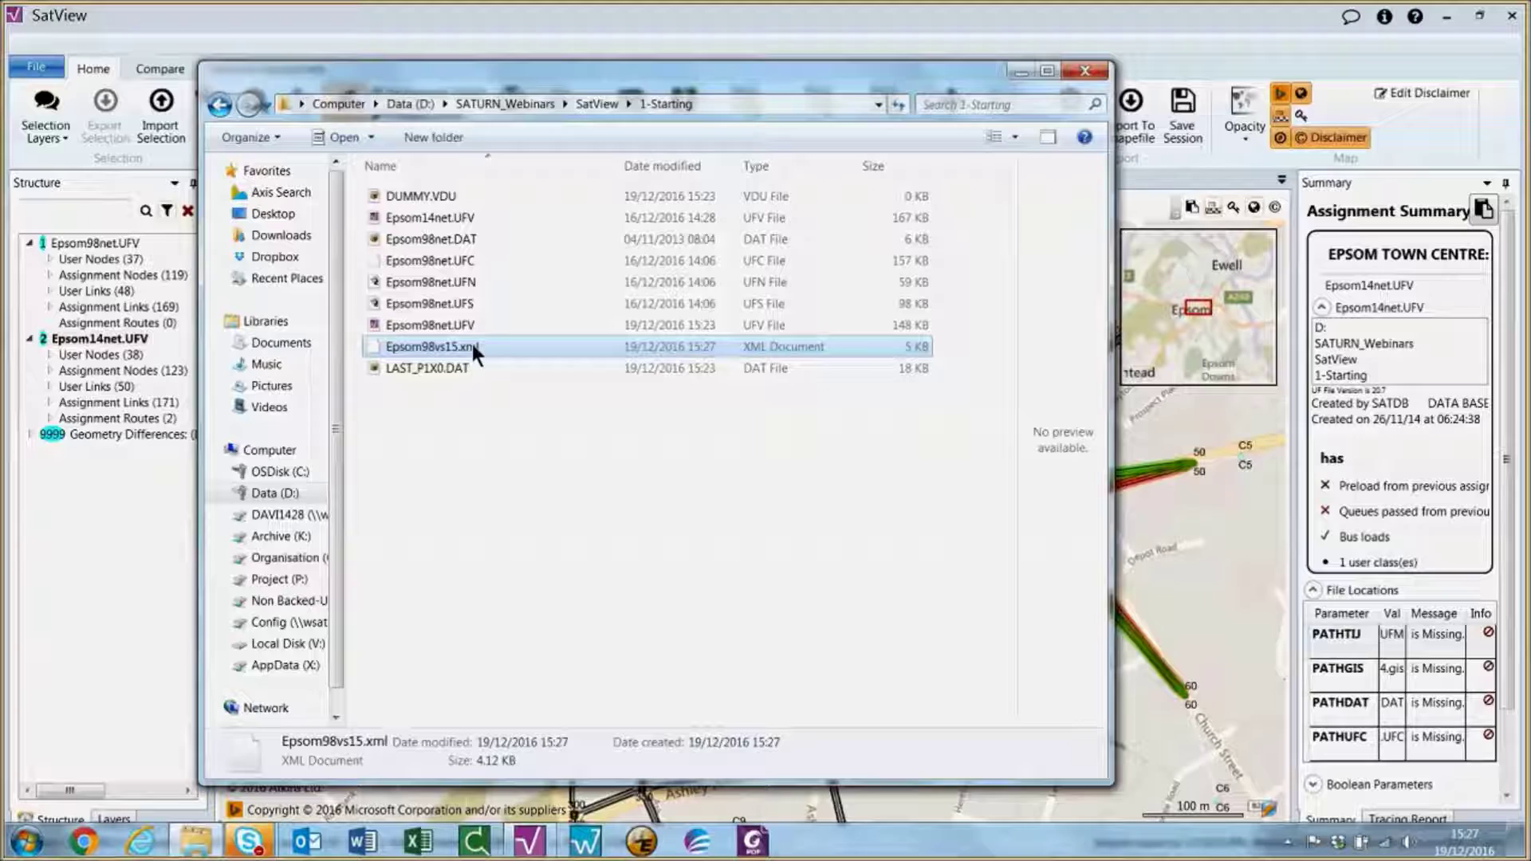
right_click(472, 349)
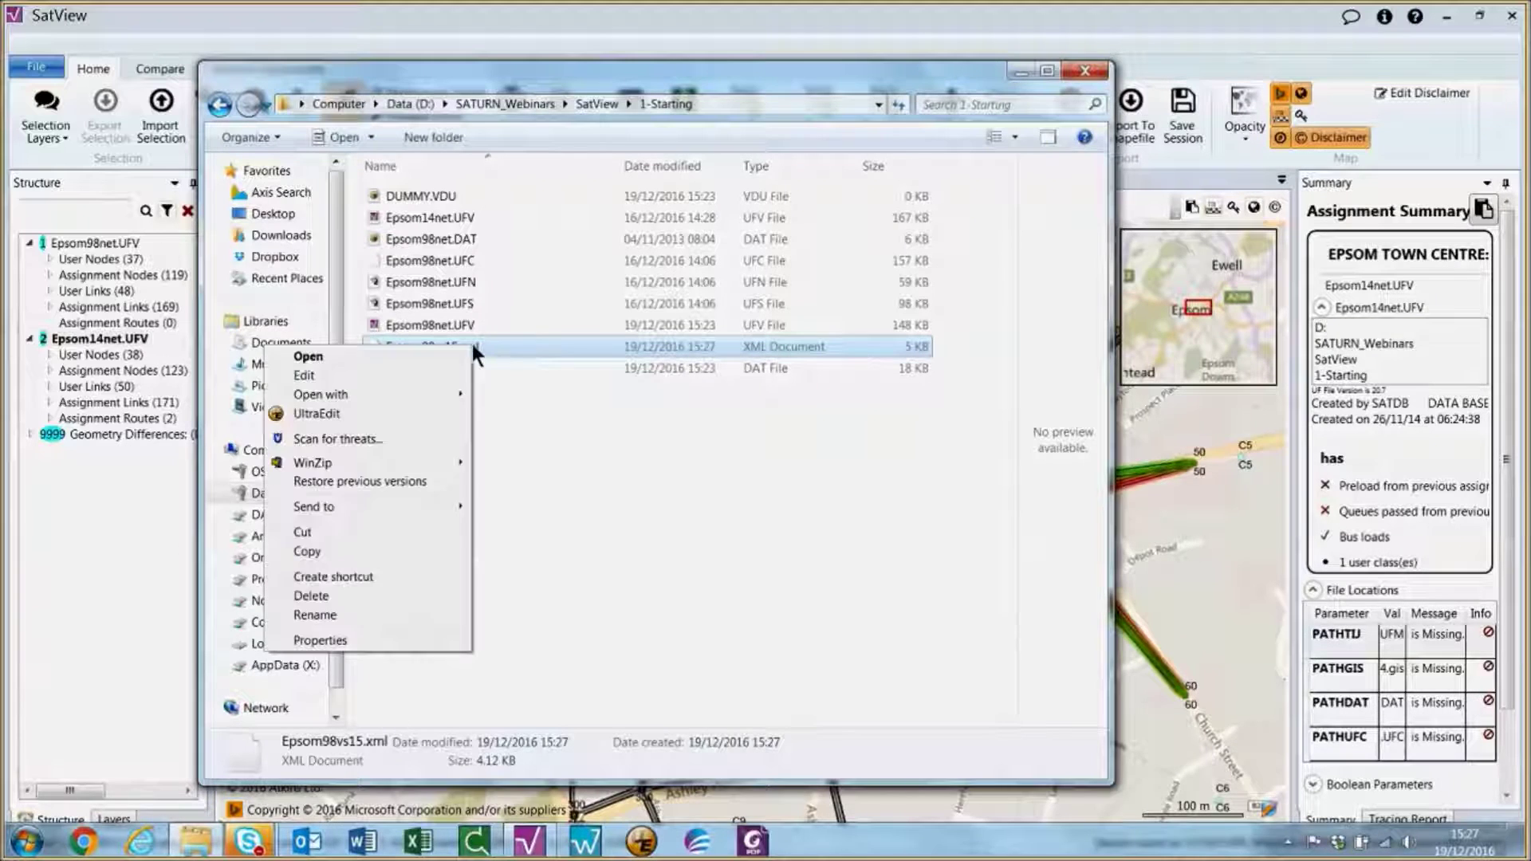
click(424, 409)
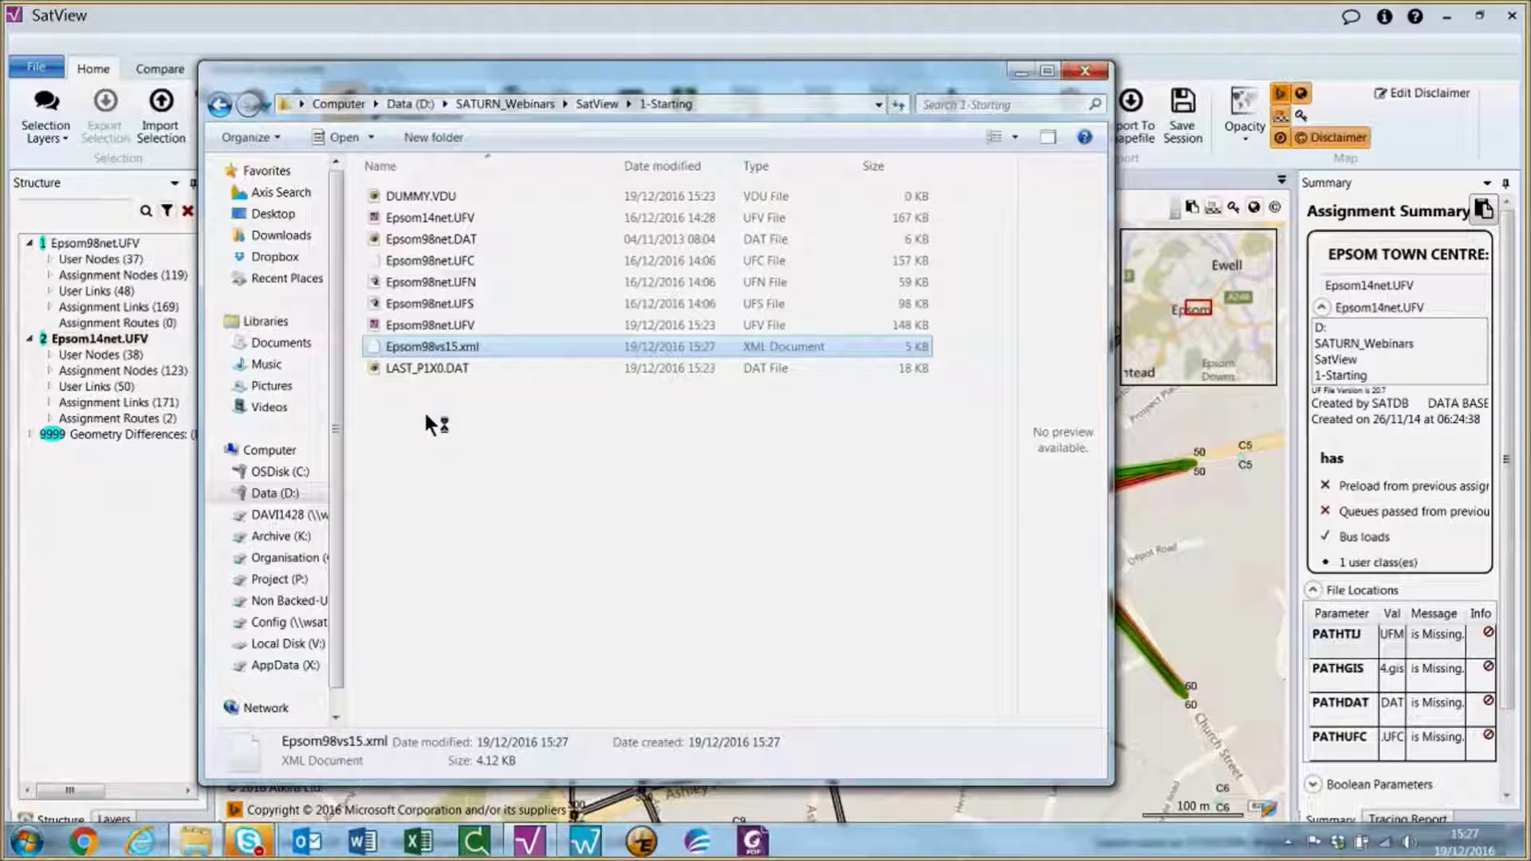